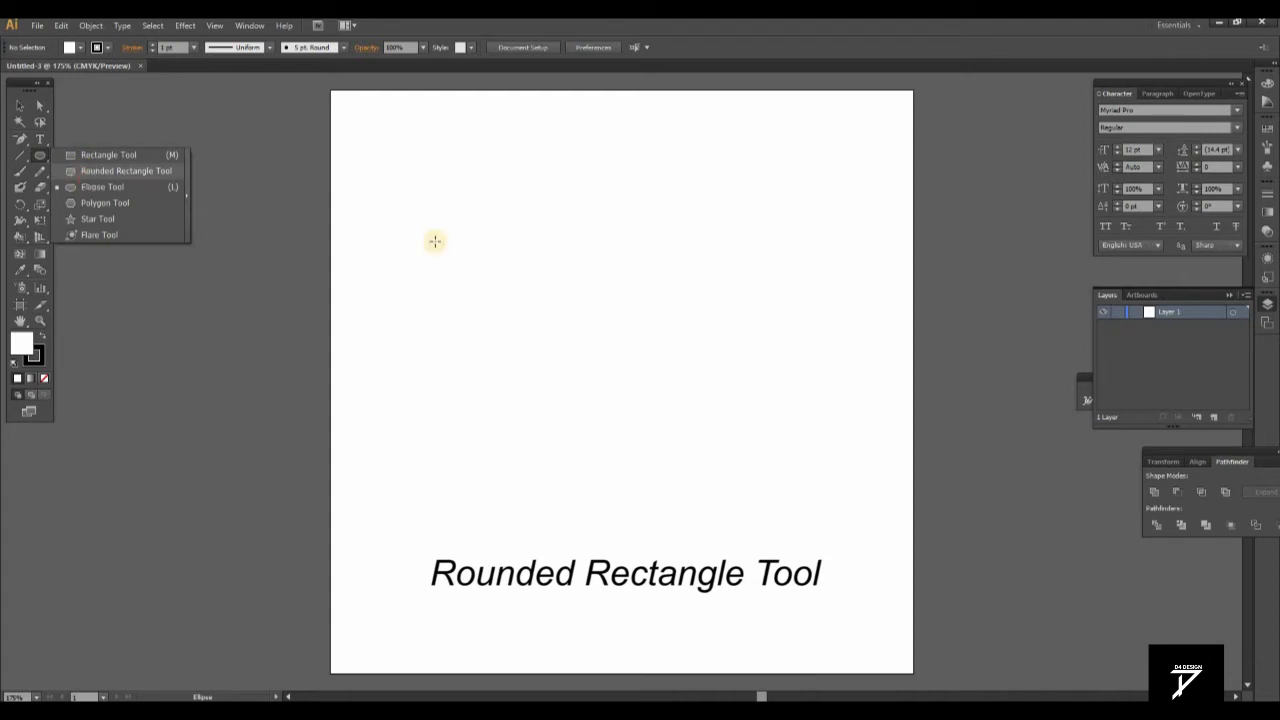
Step: Create a rounded rectangle 148.57 by 262.86 px with a 25 px corner radius and move it to the artboard's upper middle
click(500, 288)
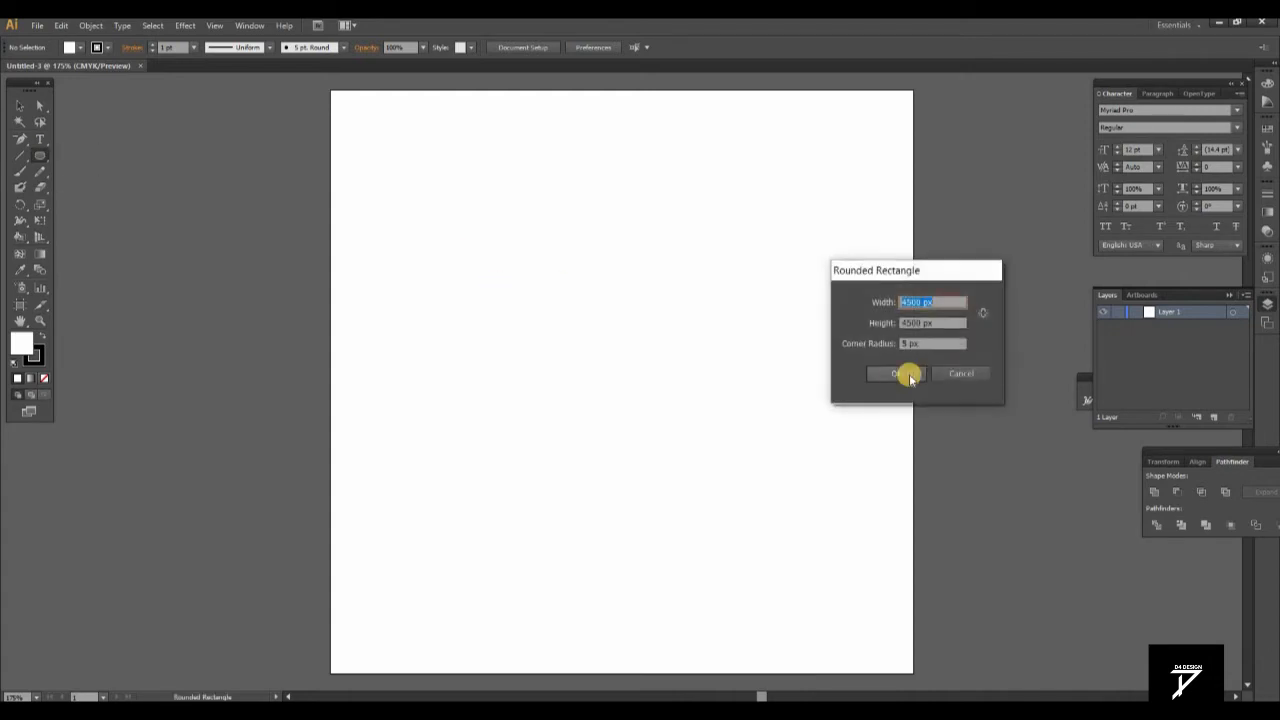
drag(926, 344, 880, 350)
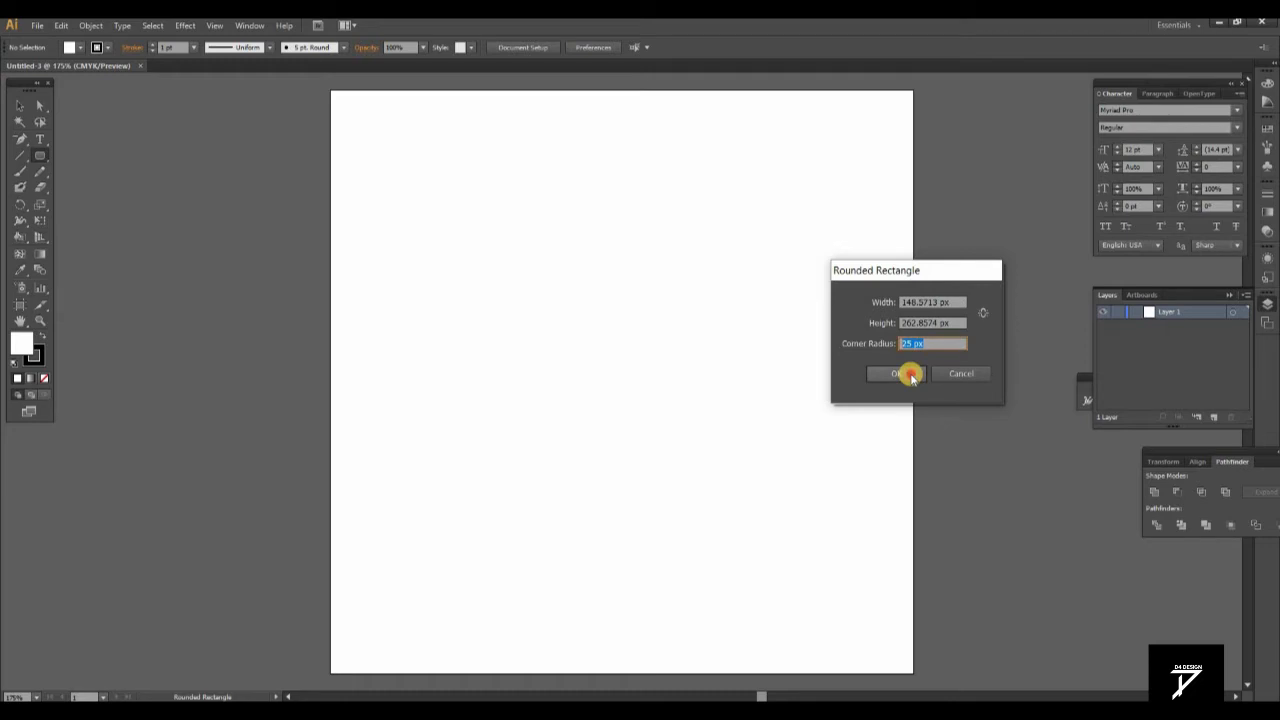
click(905, 374)
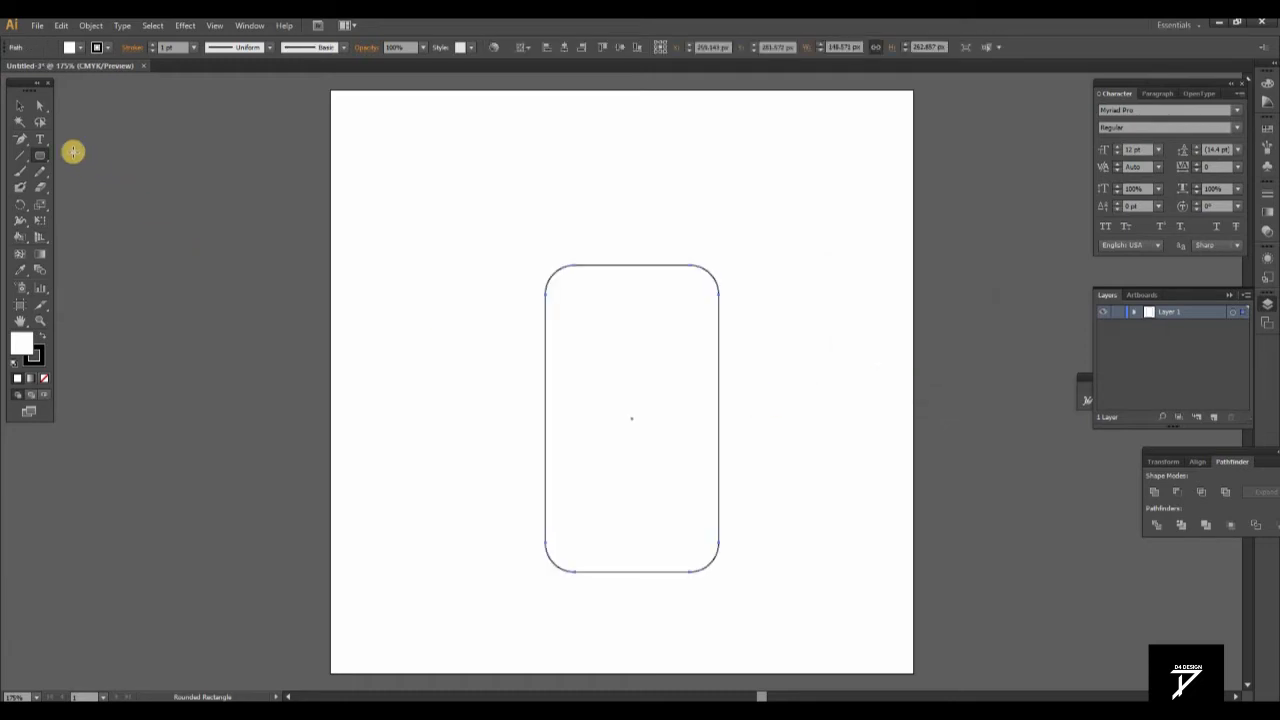
click(20, 106)
drag(707, 298, 696, 230)
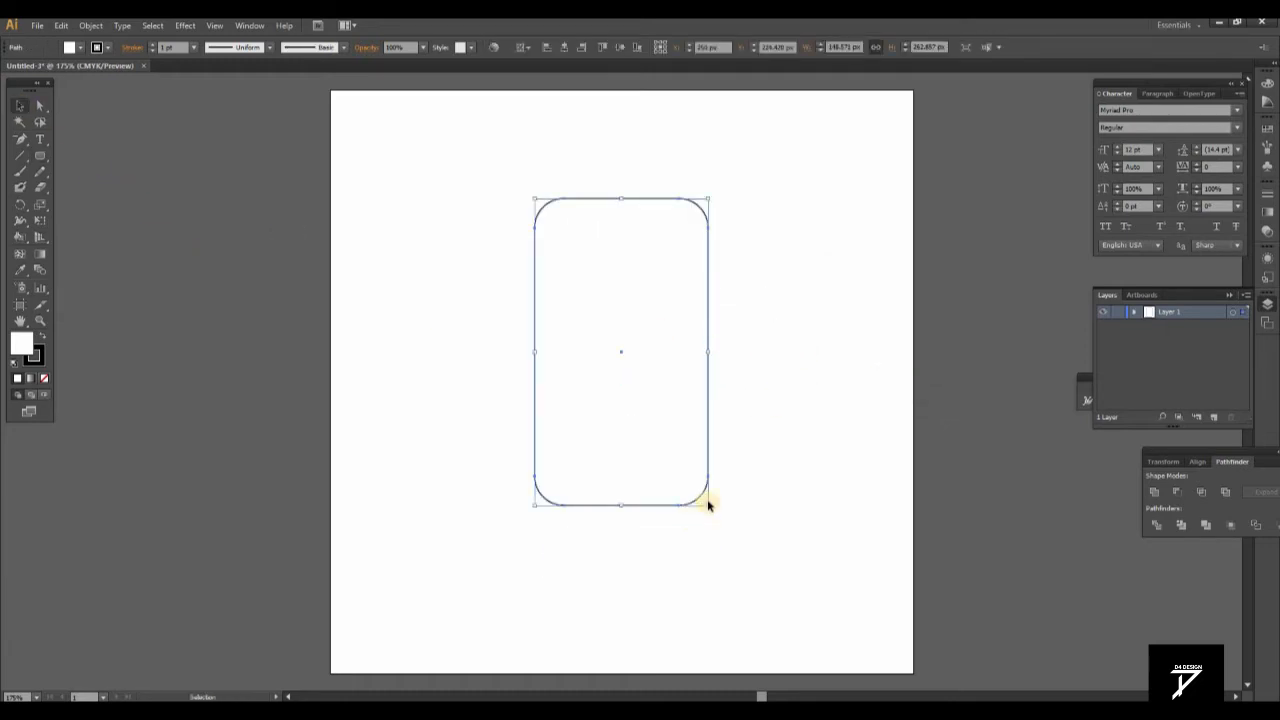
drag(710, 465, 728, 469)
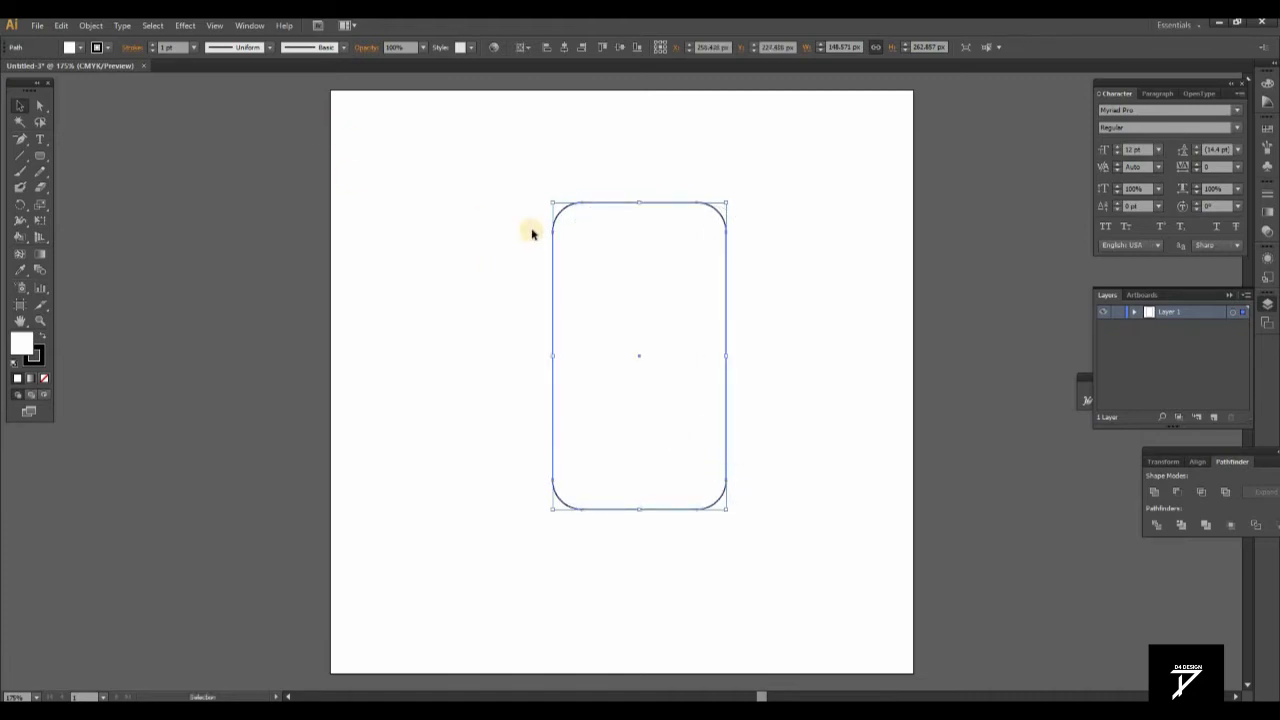
Step: Set the rounded rectangle's stroke weight to 7 pt
scroll(176, 47, up, 3)
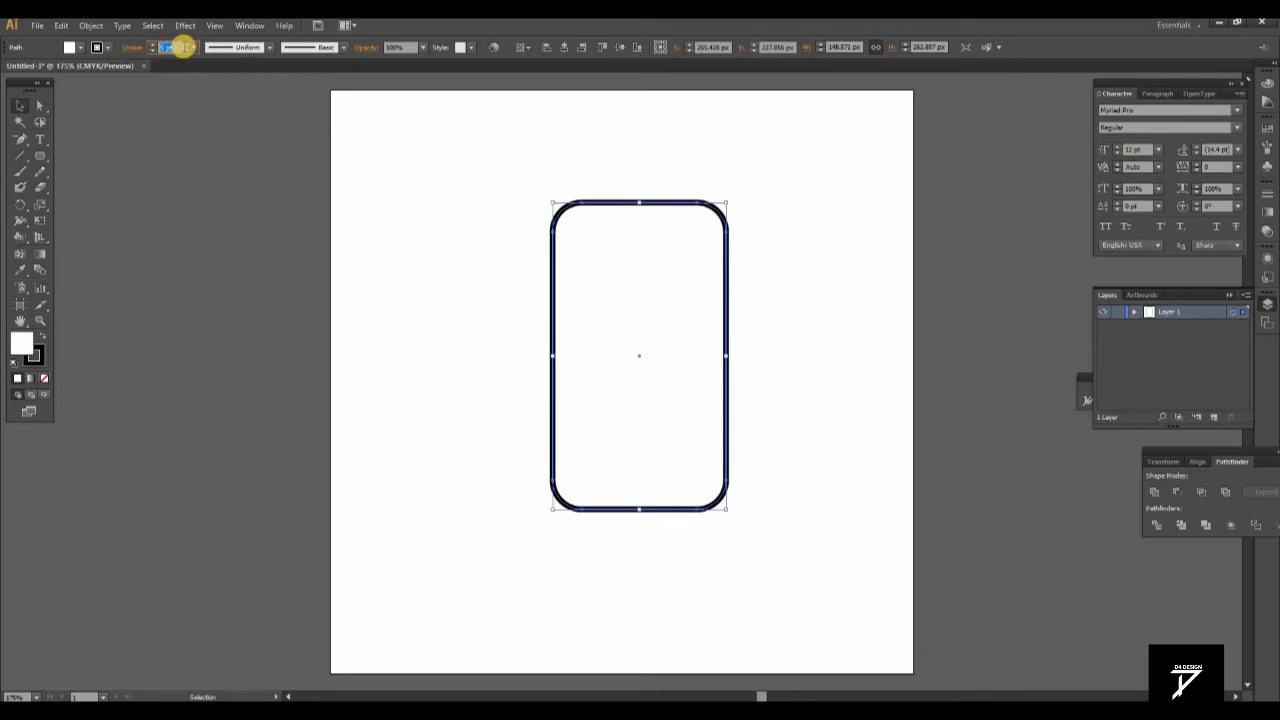
scroll(180, 47, up, 2)
scroll(185, 47, up, 1)
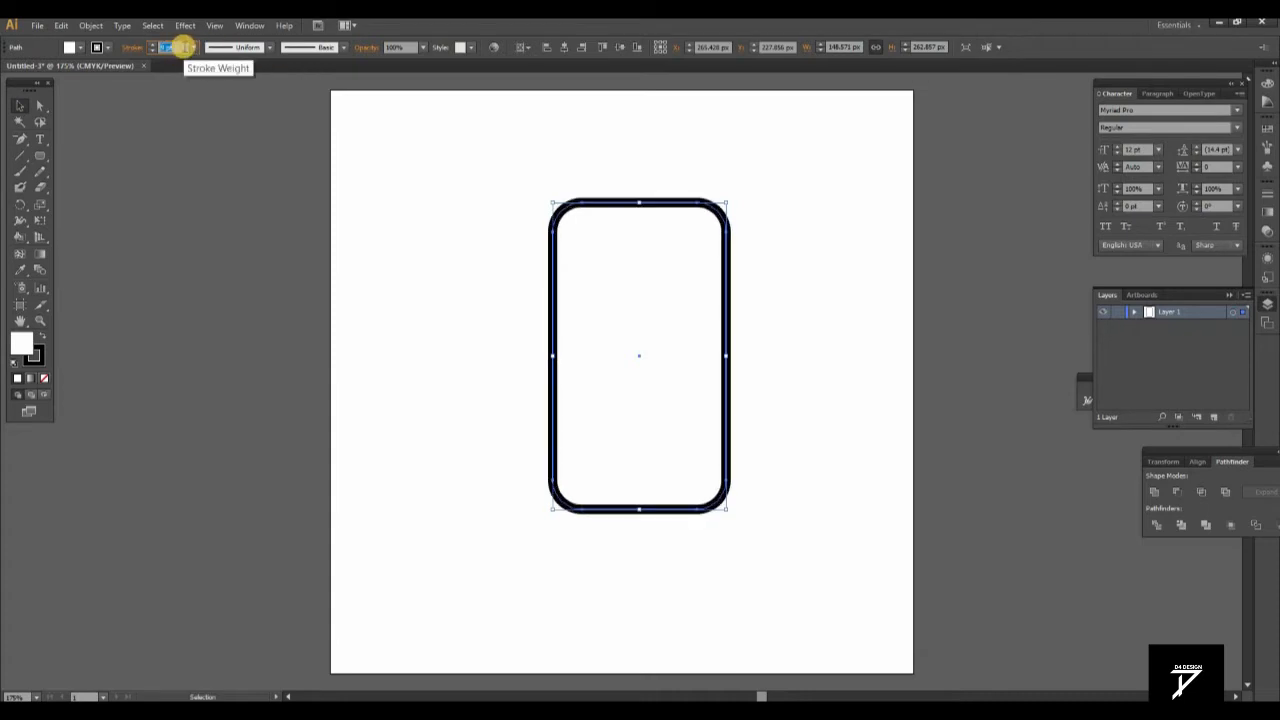
scroll(172, 48, down, 1)
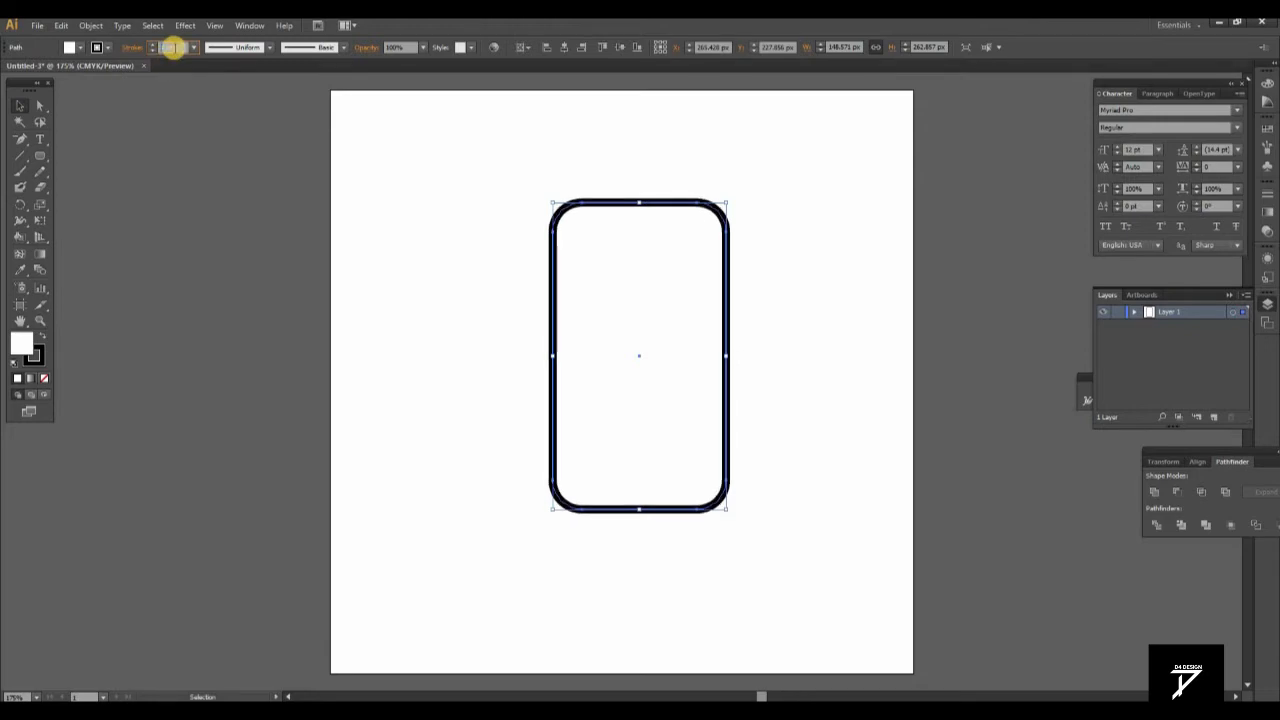
click(819, 329)
click(729, 370)
click(760, 468)
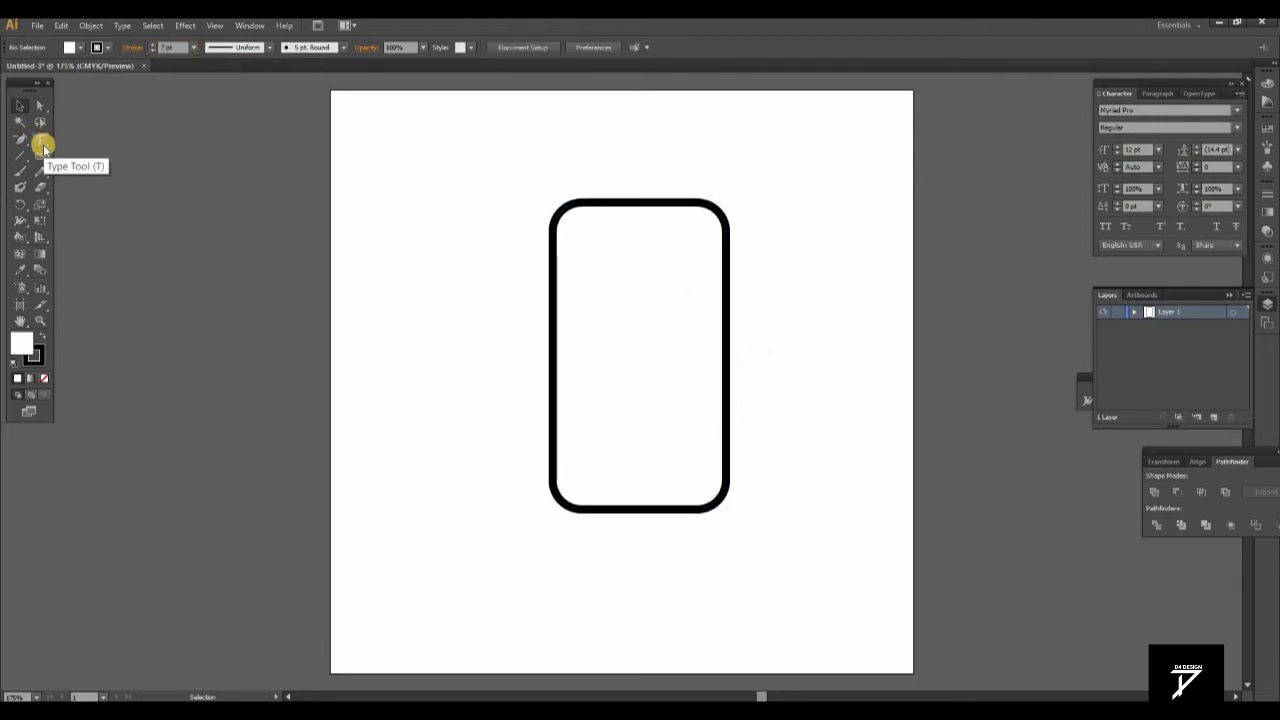
Step: Create a second rounded rectangle 148.57 by 262.86 px with a much larger corner radius, giving it fully round ends
click(40, 156)
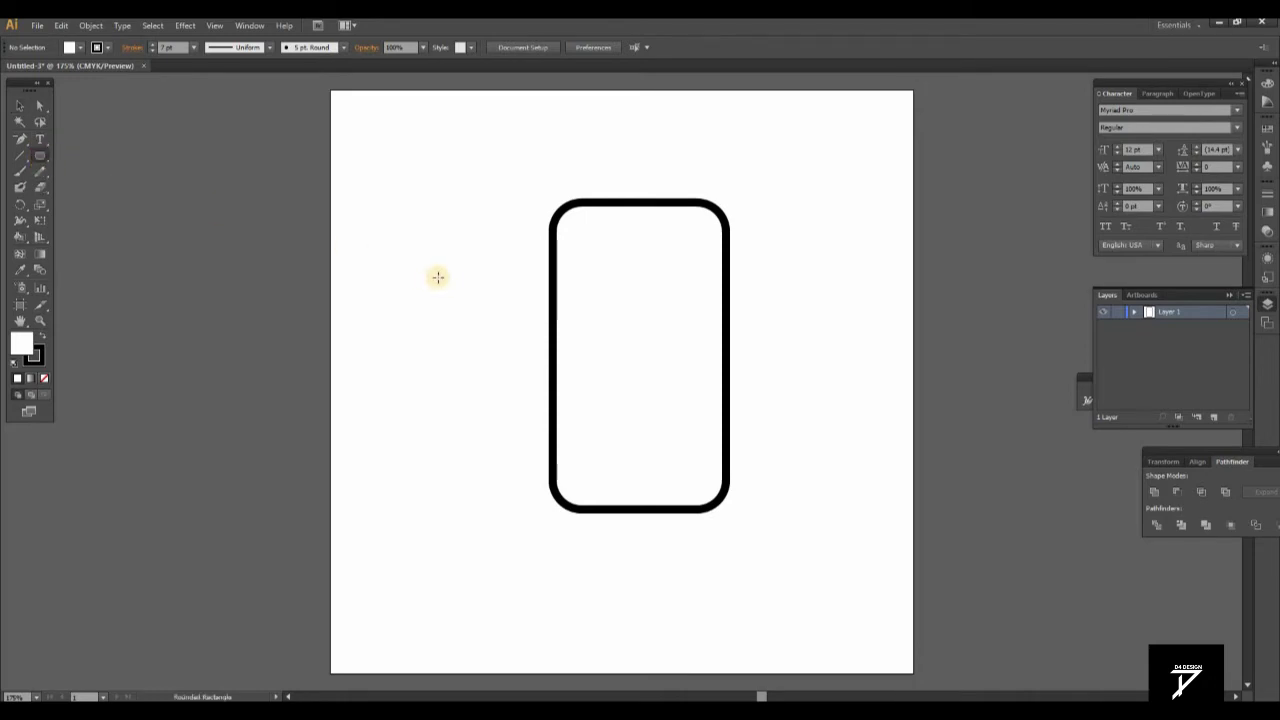
click(438, 277)
double_click(912, 343)
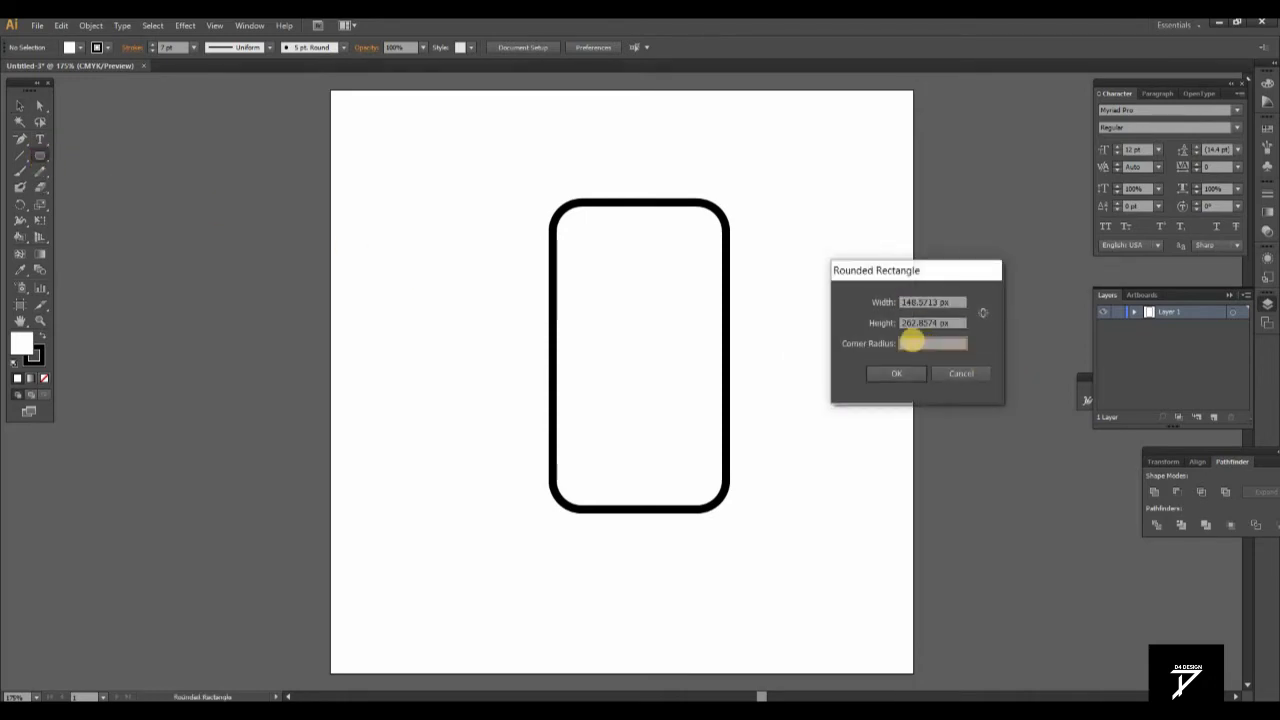
key(Return)
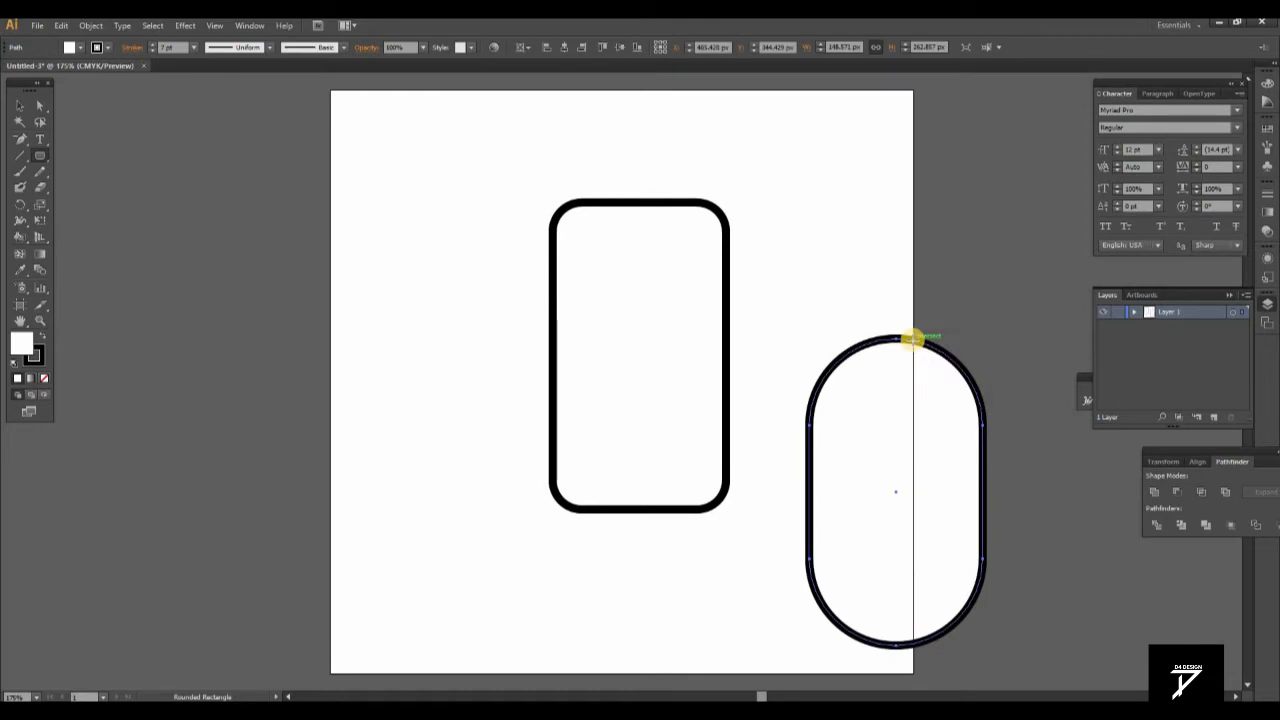
Step: Move the round-ended shape over the first rectangle's lower left and enlarge it to about 173 by 307 px
click(20, 105)
drag(982, 536, 609, 436)
drag(609, 588, 626, 567)
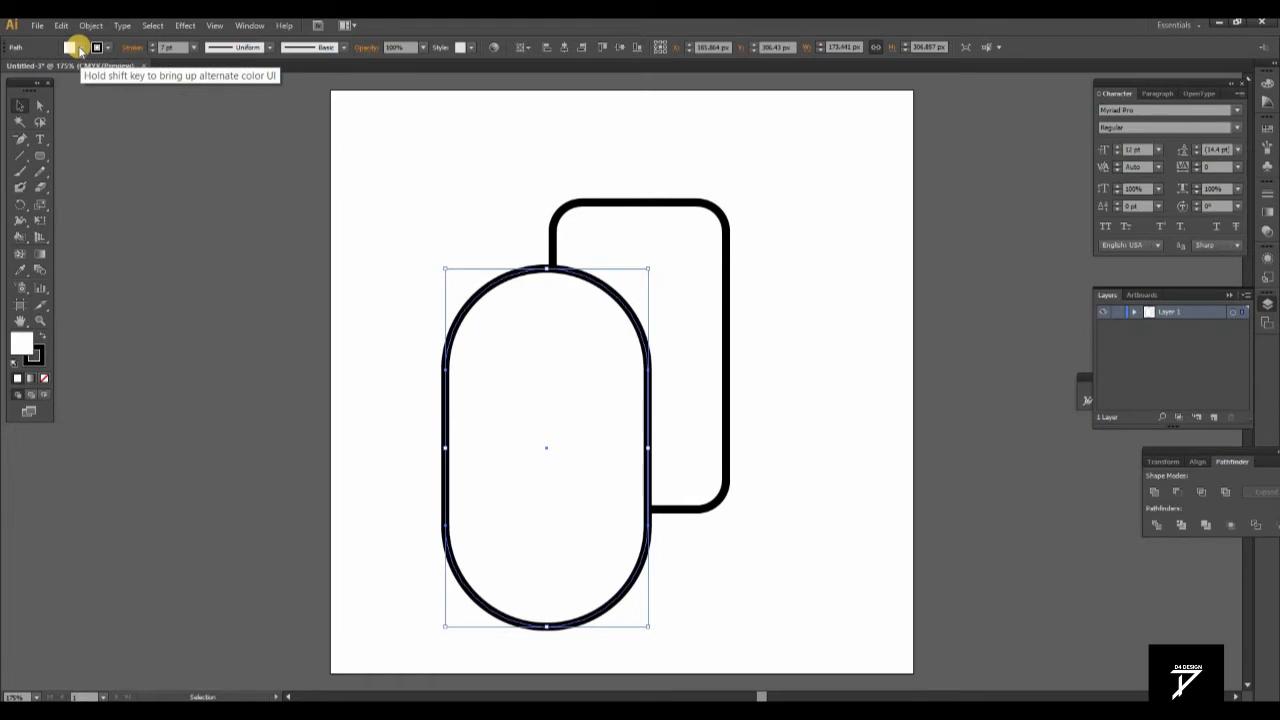
Step: Delete the two curved segments at the top of the round-ended shape, leaving an open U
click(41, 106)
click(548, 272)
key(Delete)
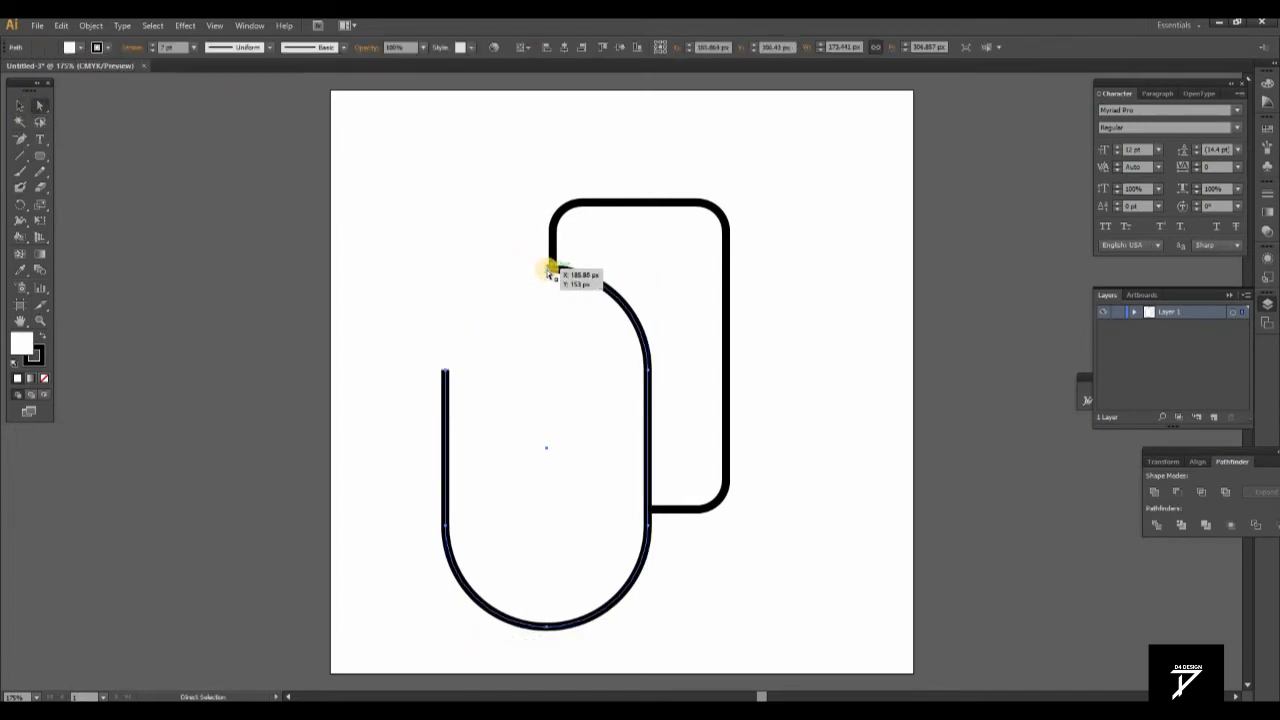
click(550, 271)
key(Delete)
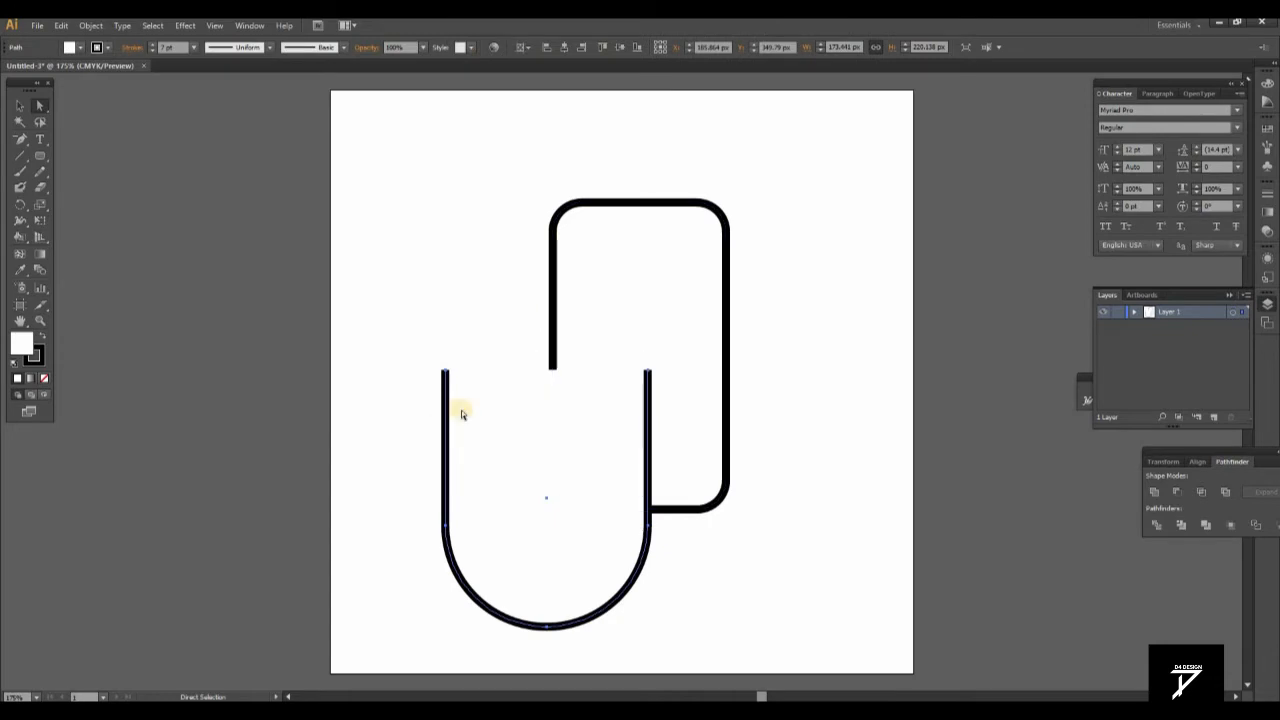
Step: Lower the end anchor of the U's right arm to the bottom edge of the rounded rectangle
click(648, 373)
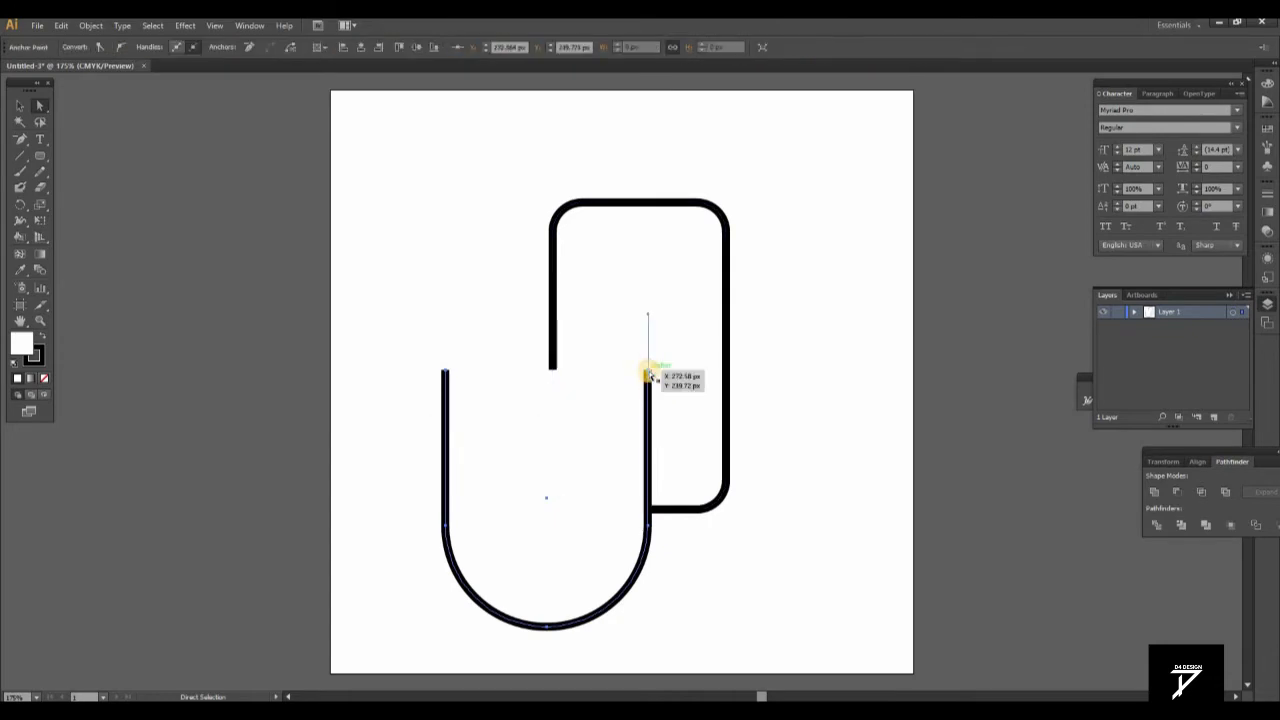
key(Down)
key(Down)
key(Down)
key(Down)
key(Down)
key(Down)
key(Down)
key(Down)
key(Down)
key(Down)
key(Down)
key(Down)
key(Down)
key(Down)
key(Down)
key(Down)
key(Down)
key(Down)
key(Down)
key(Down)
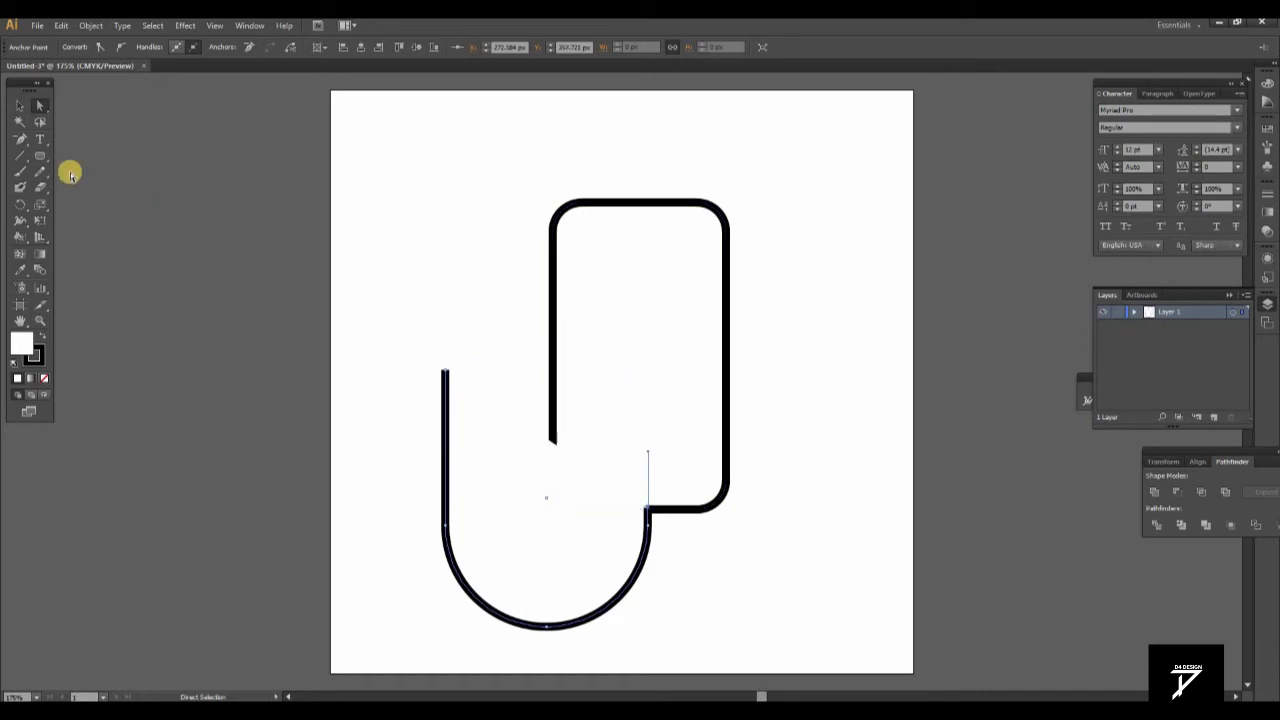
Step: Remove the fill from the U-shaped path
click(20, 105)
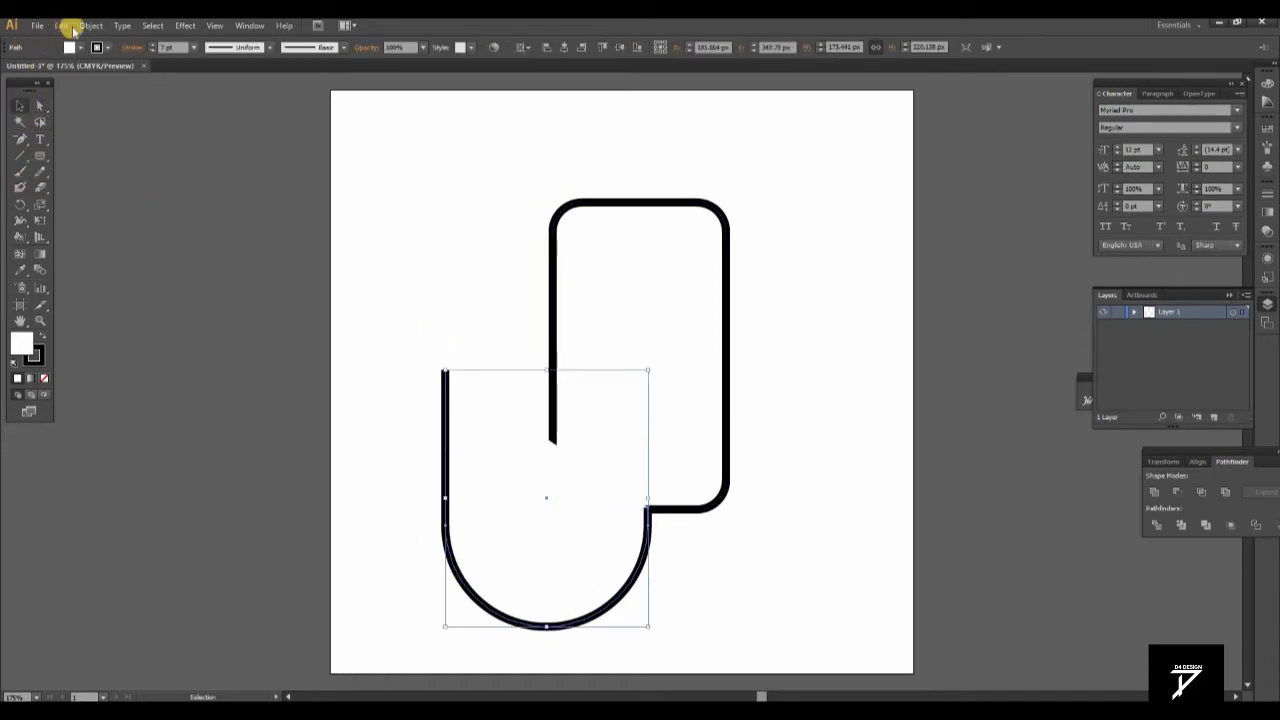
click(69, 47)
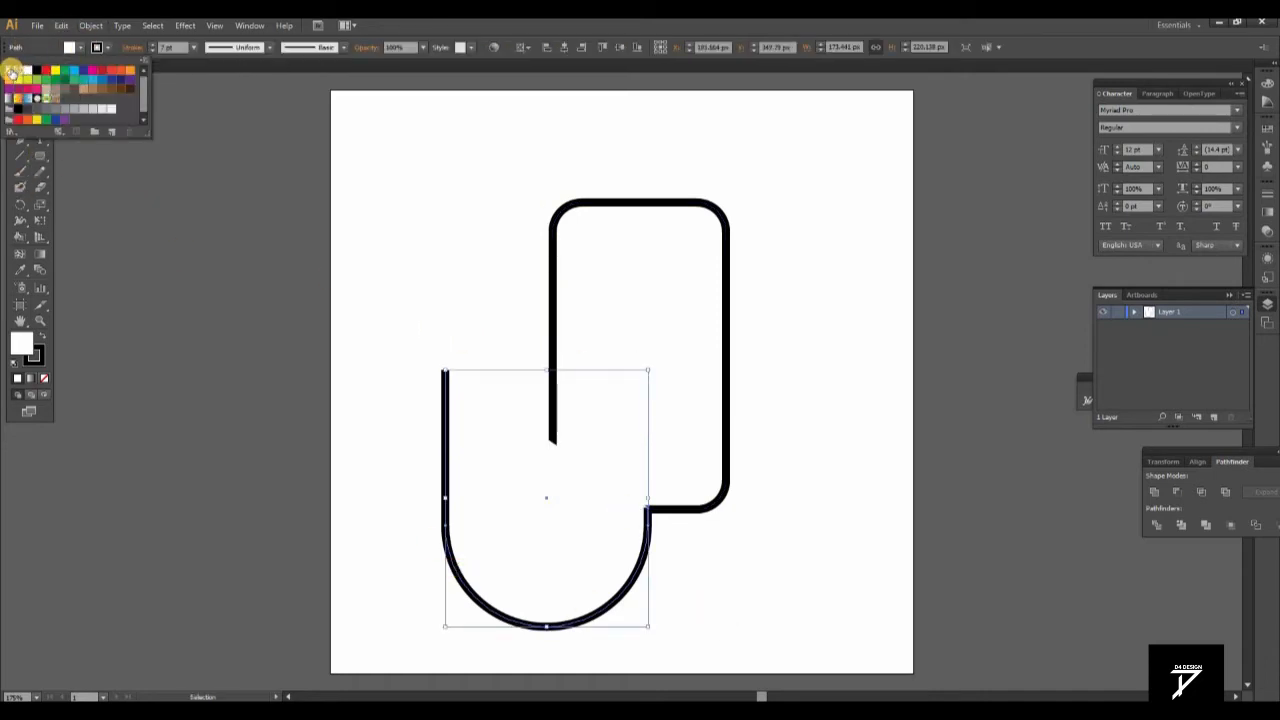
click(12, 73)
click(505, 310)
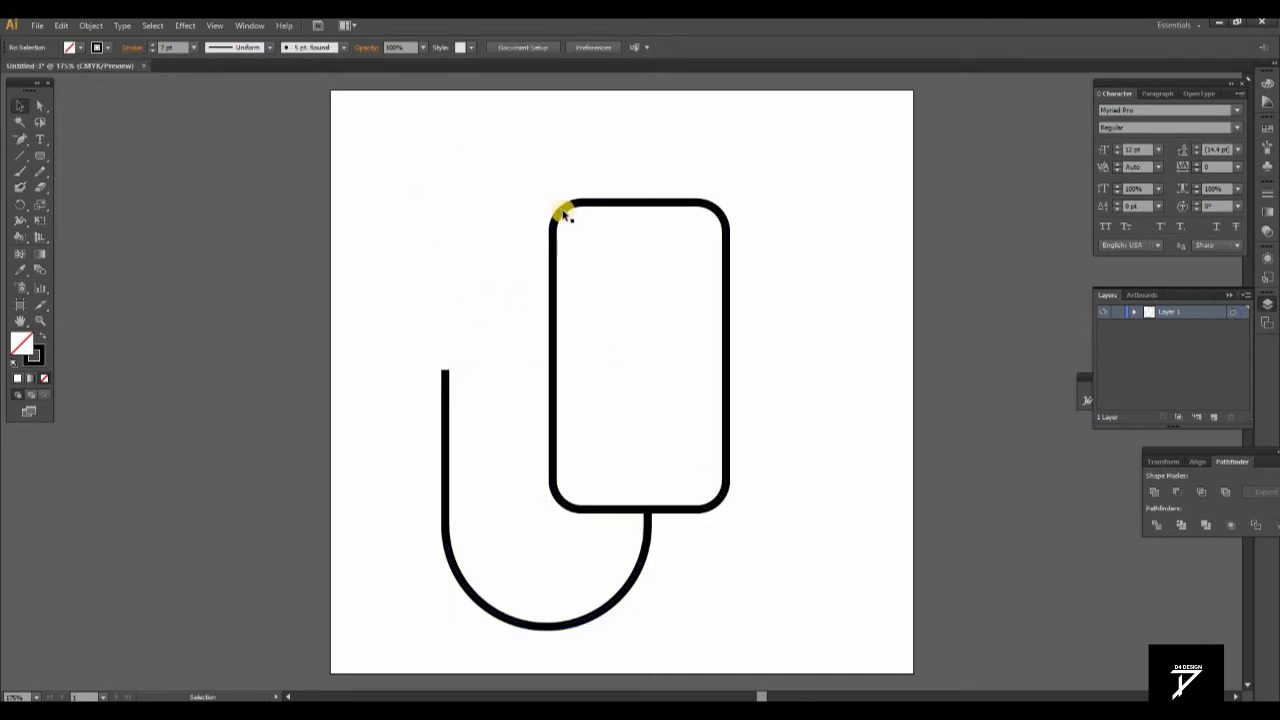
Step: Remove the rounded rectangle's fill and expand the shape with the Fill and Stroke options enabled
click(616, 204)
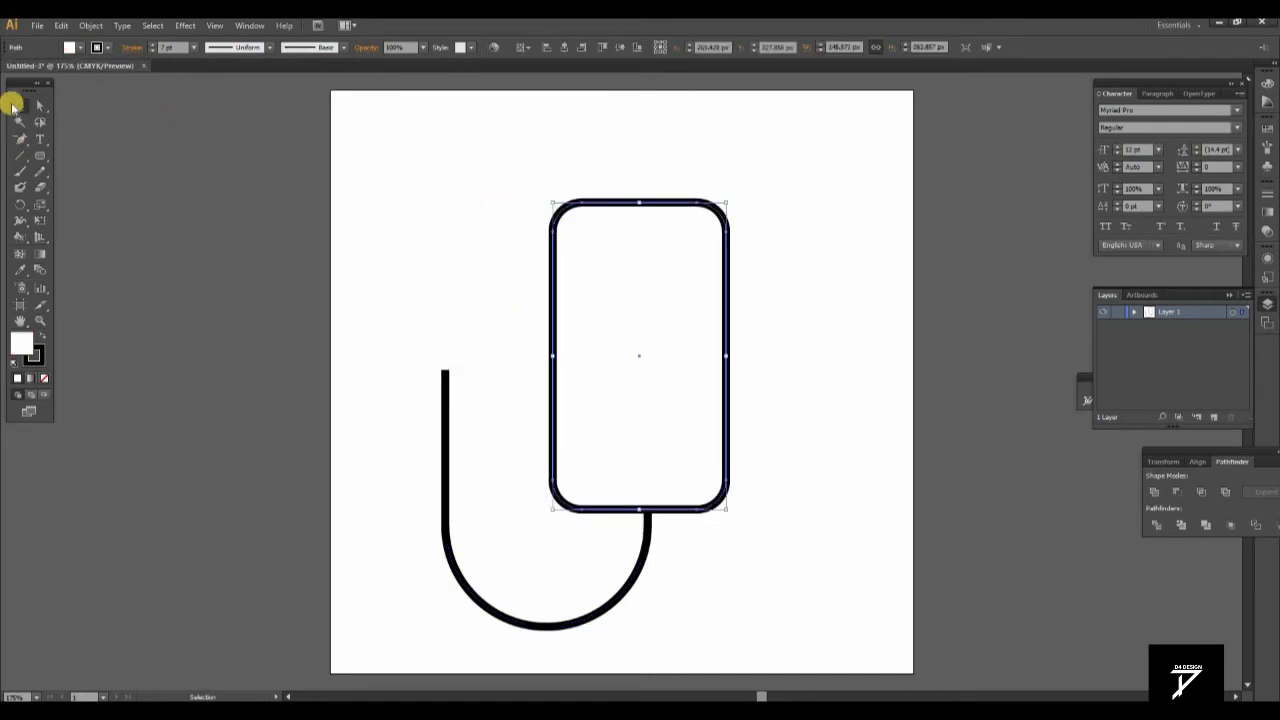
click(80, 48)
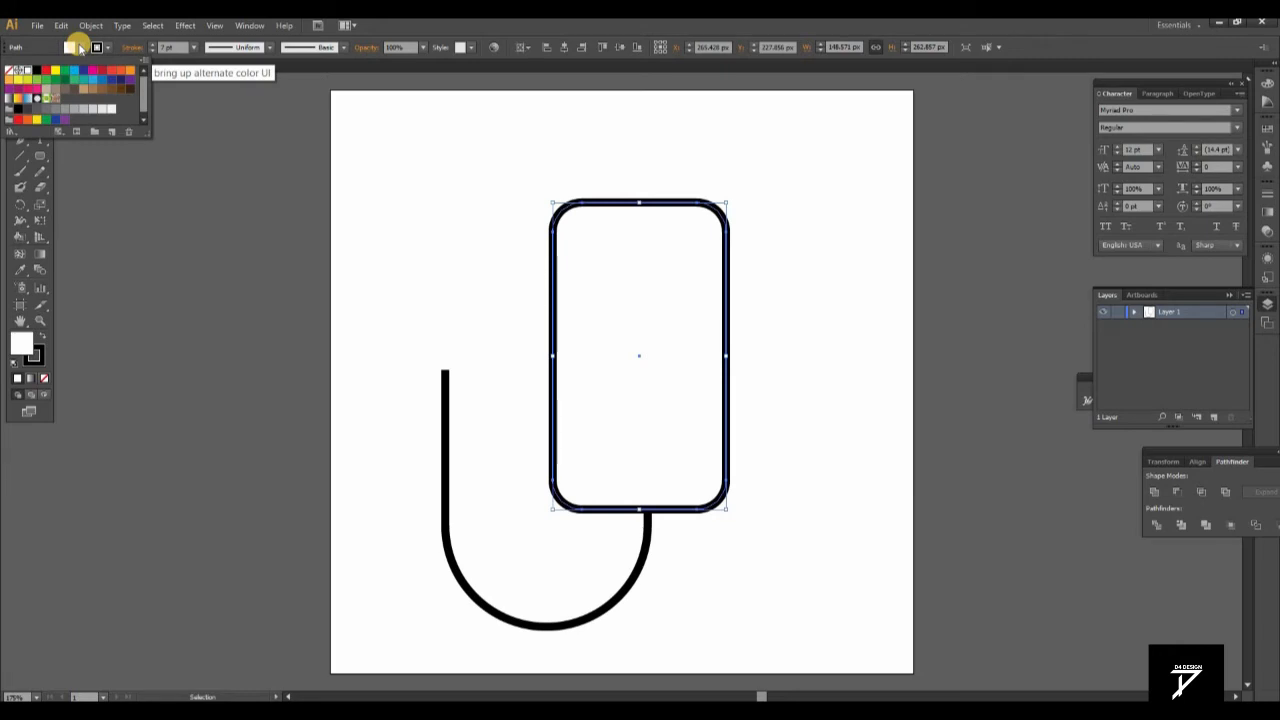
click(12, 73)
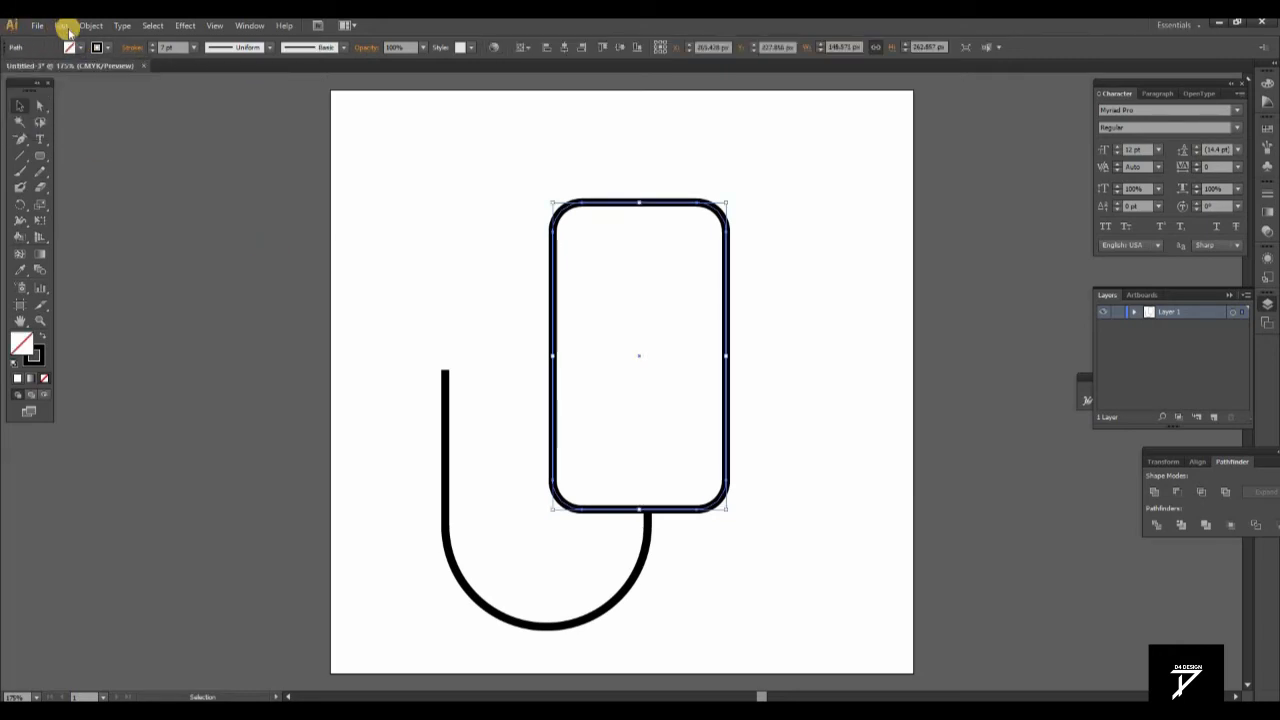
click(91, 25)
click(122, 179)
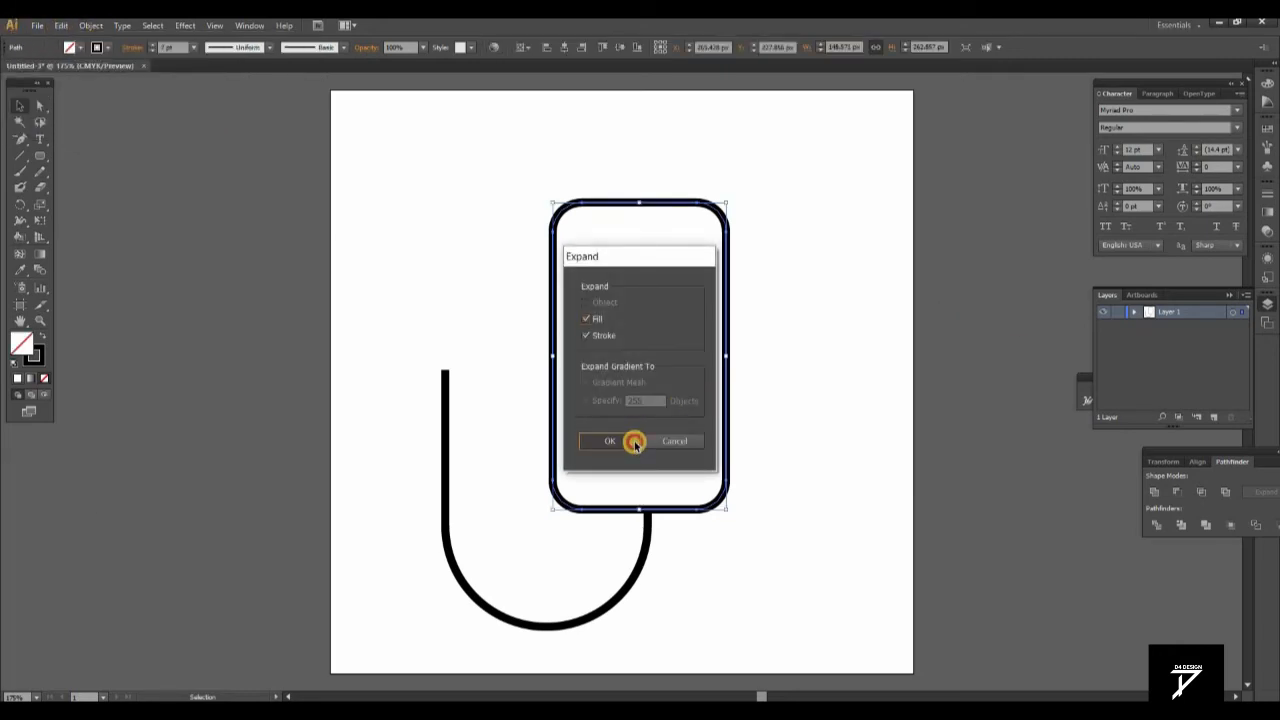
click(633, 444)
click(627, 255)
Step: Draw a small black rectangle across the middle of the frame's top edge and divide both shapes with Pathfinder
drag(44, 157, 80, 154)
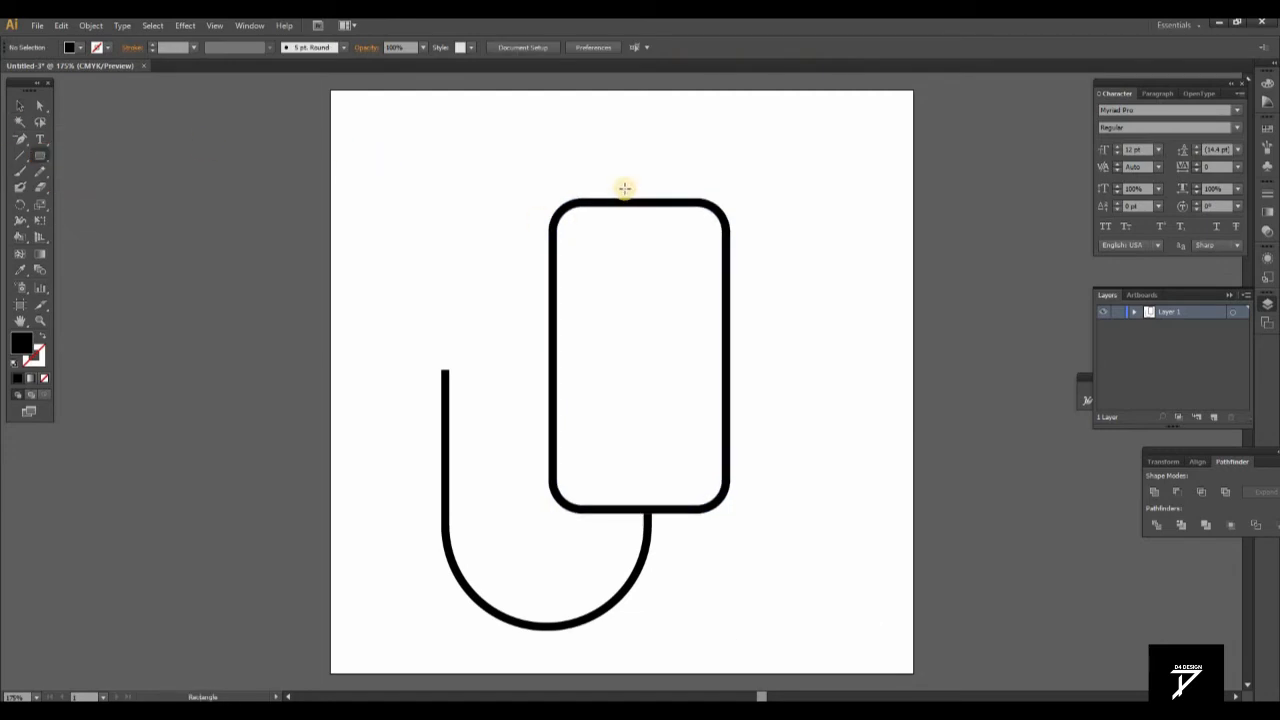
drag(621, 188, 651, 221)
click(20, 106)
shift+click(553, 320)
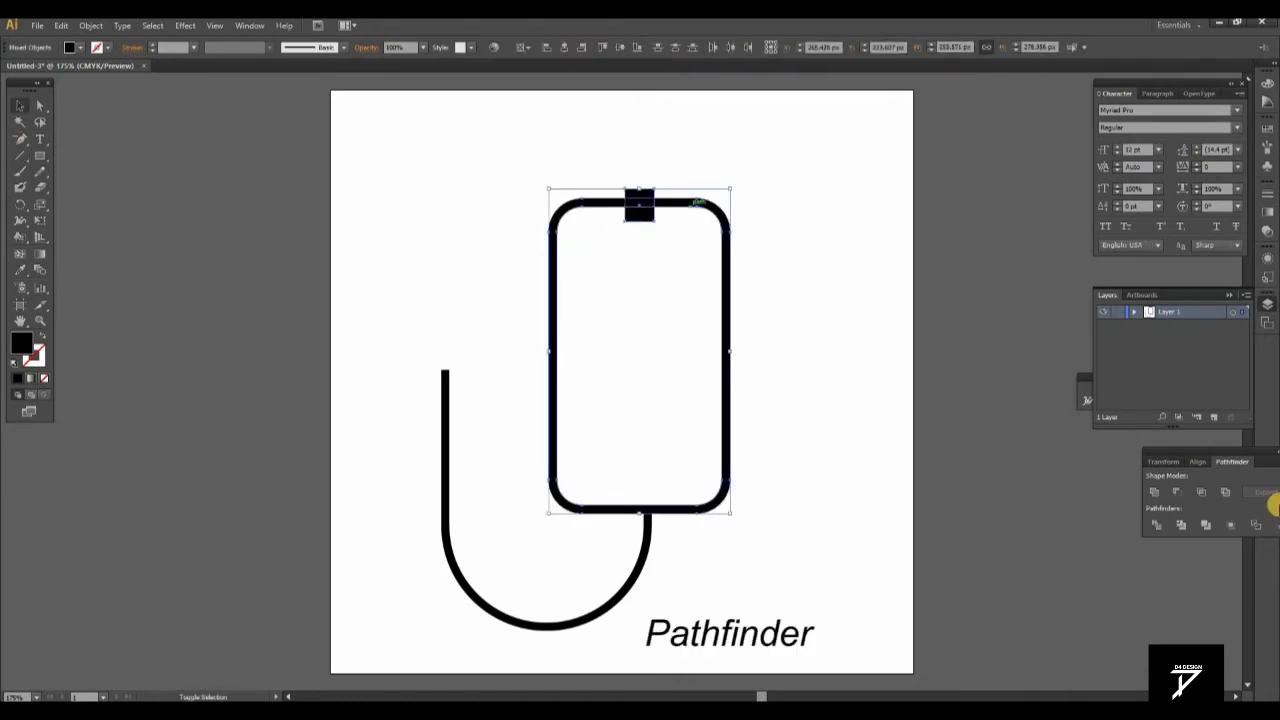
click(1156, 525)
click(1035, 478)
Step: Ungroup the divided shapes and delete the small rectangle's pieces to cut a gap in the frame's top edge
drag(646, 252, 626, 152)
right_click(638, 208)
click(689, 291)
click(640, 226)
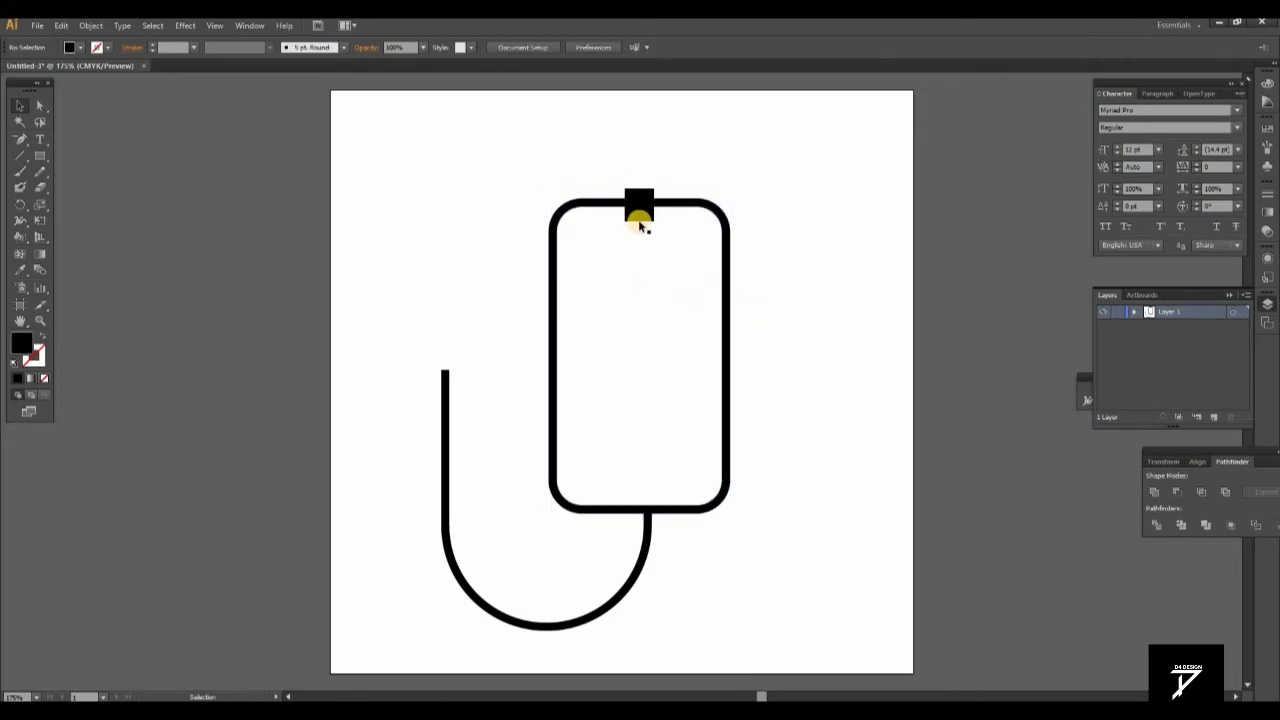
click(640, 203)
key(Delete)
Step: Create a trial rounded rectangle with a 2 px corner radius and 50 px height, and delete it
drag(42, 157, 63, 167)
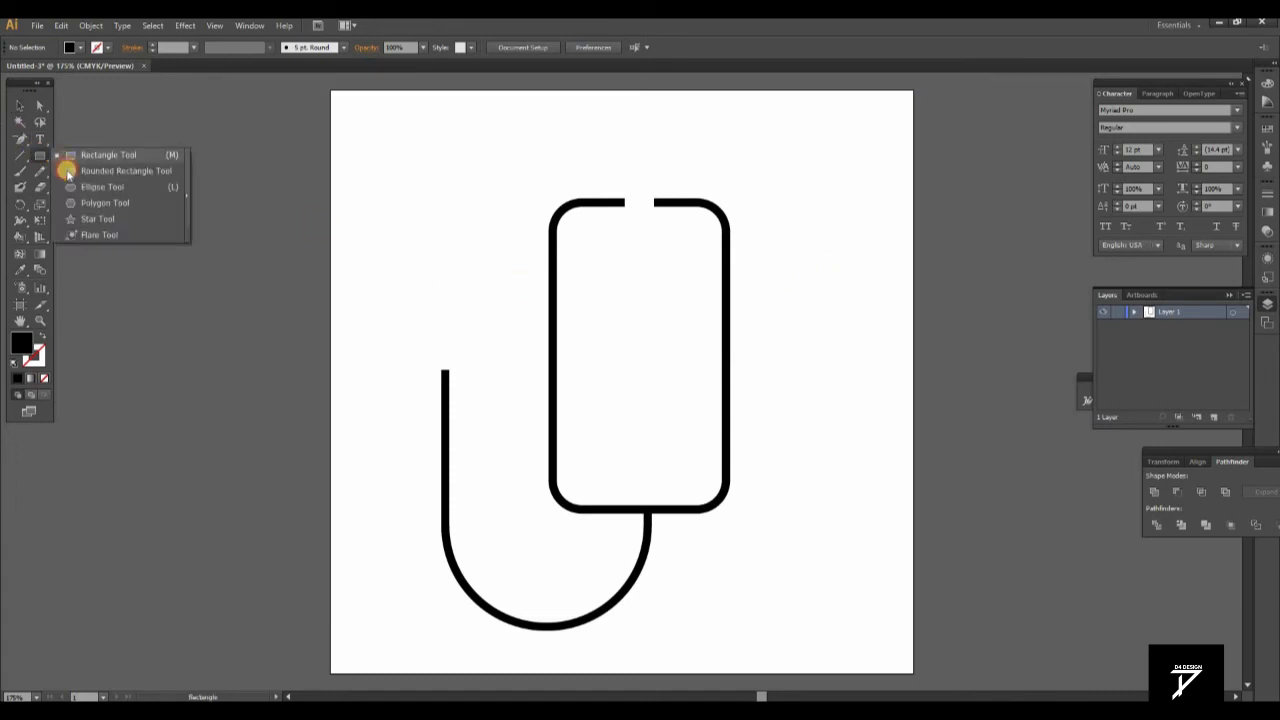
click(800, 264)
drag(920, 322, 871, 323)
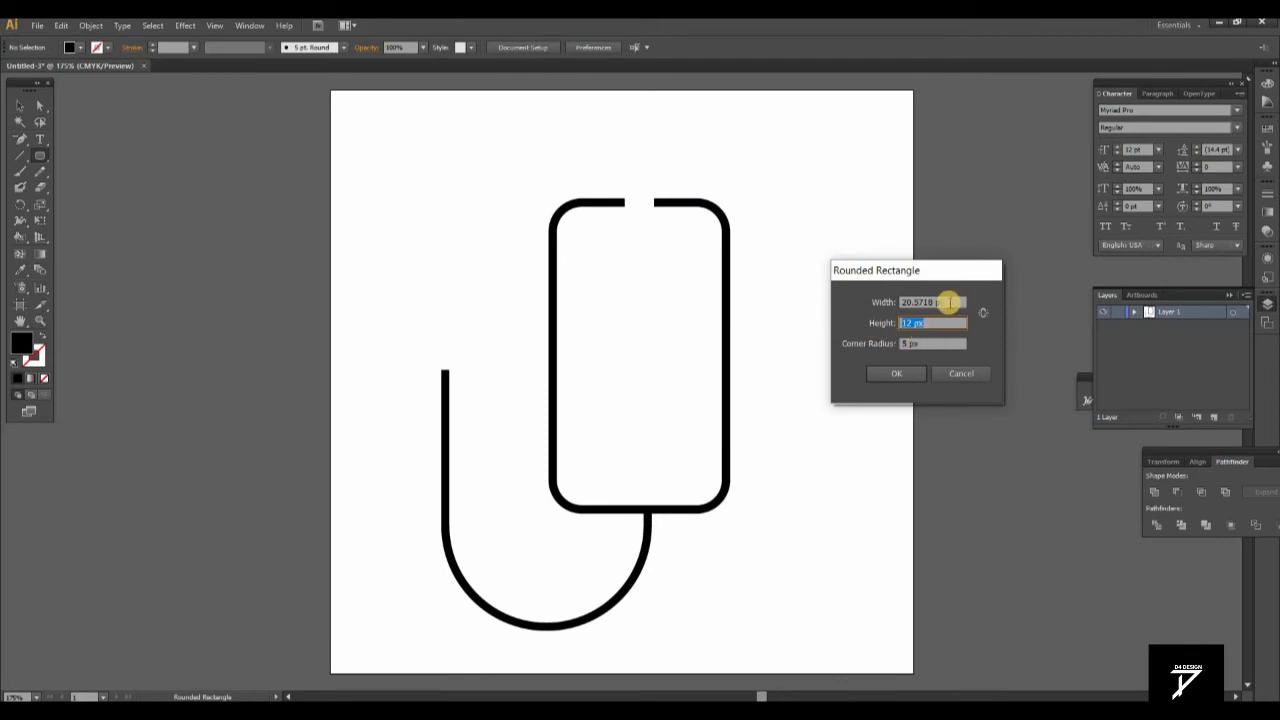
drag(948, 302, 786, 310)
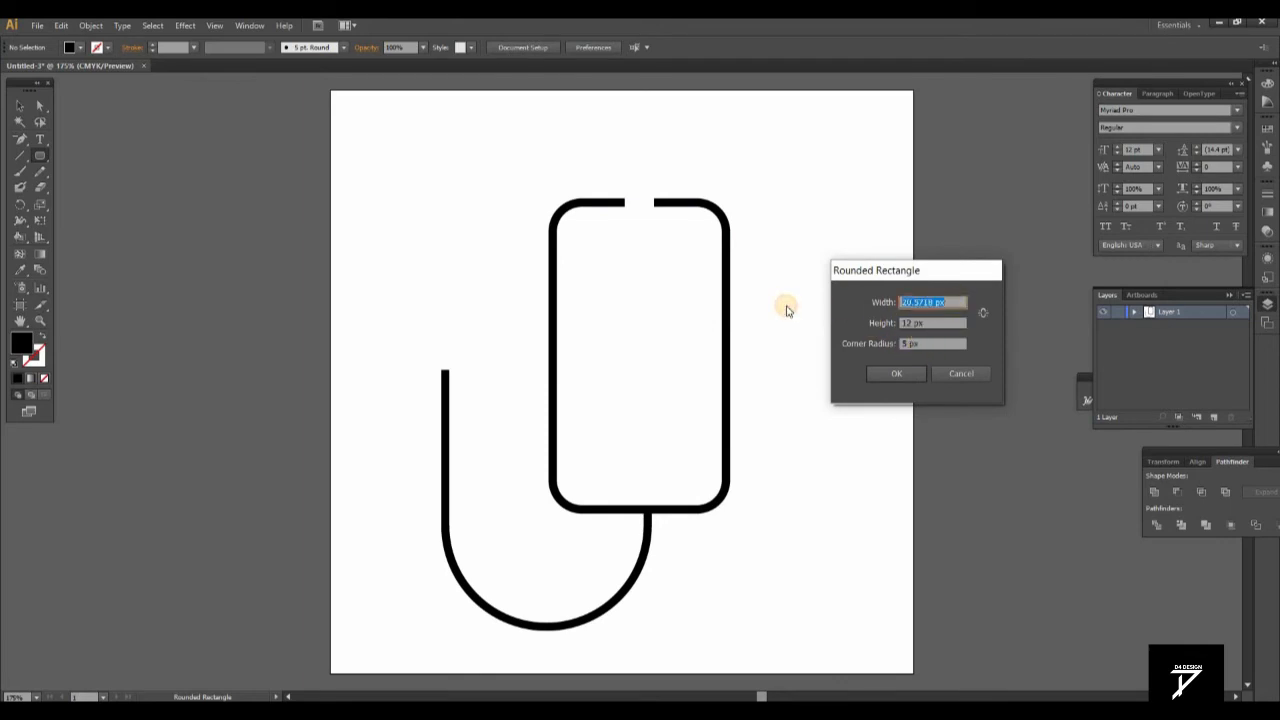
drag(922, 342, 893, 347)
text(2)
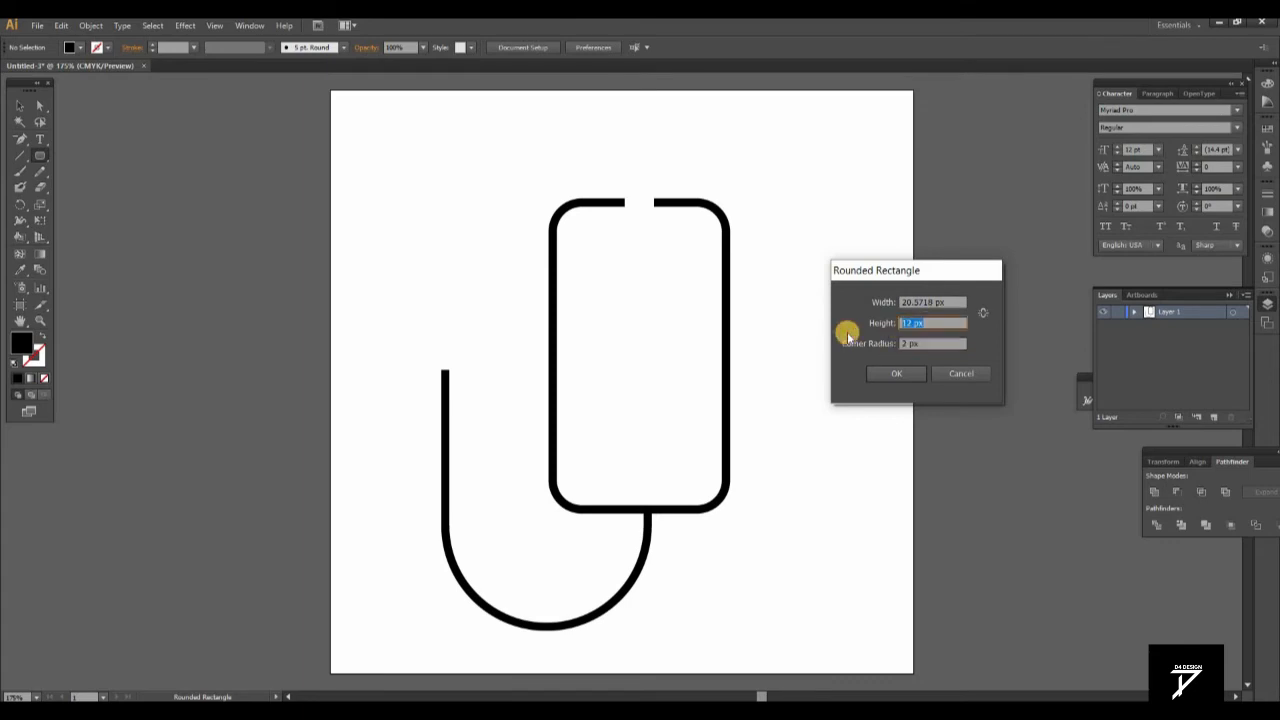
text(50)
drag(957, 305, 855, 308)
key(Return)
key(Delete)
Step: Draw a rounded rectangle about 26 by 14 px over the gap's left end and place a copy over its right end
drag(598, 194, 628, 212)
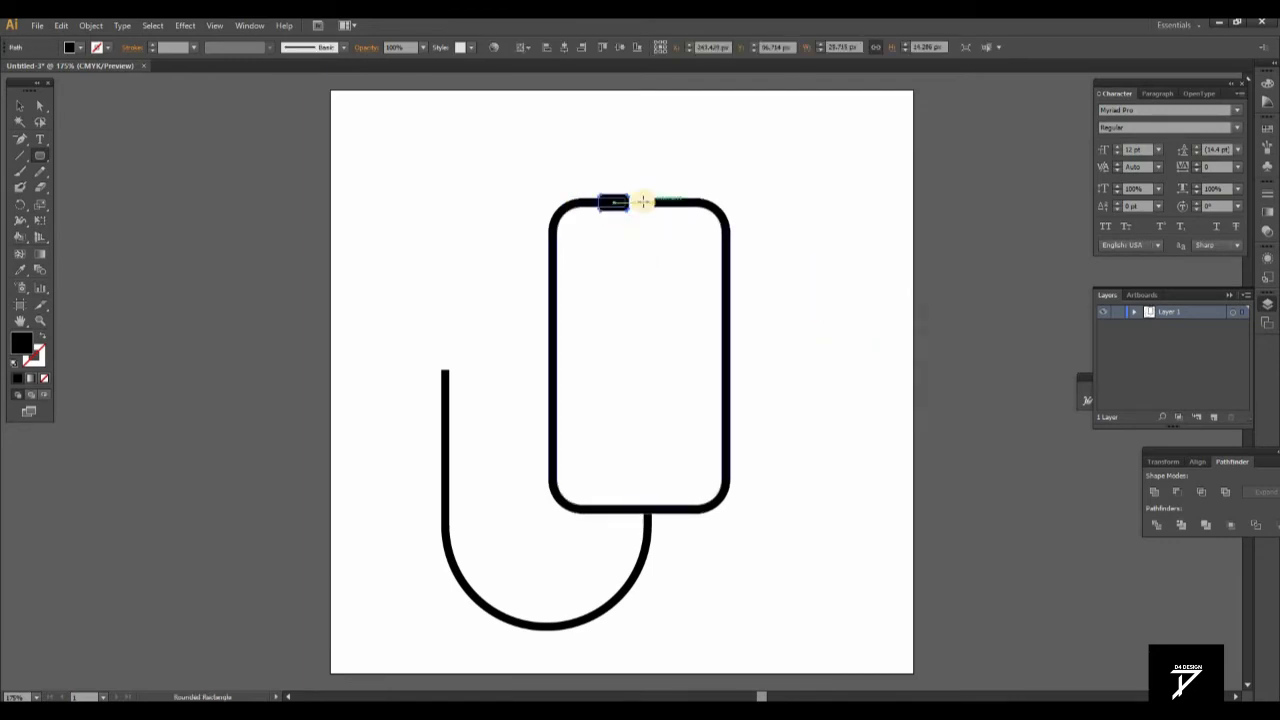
click(20, 105)
click(547, 237)
drag(628, 208, 666, 203)
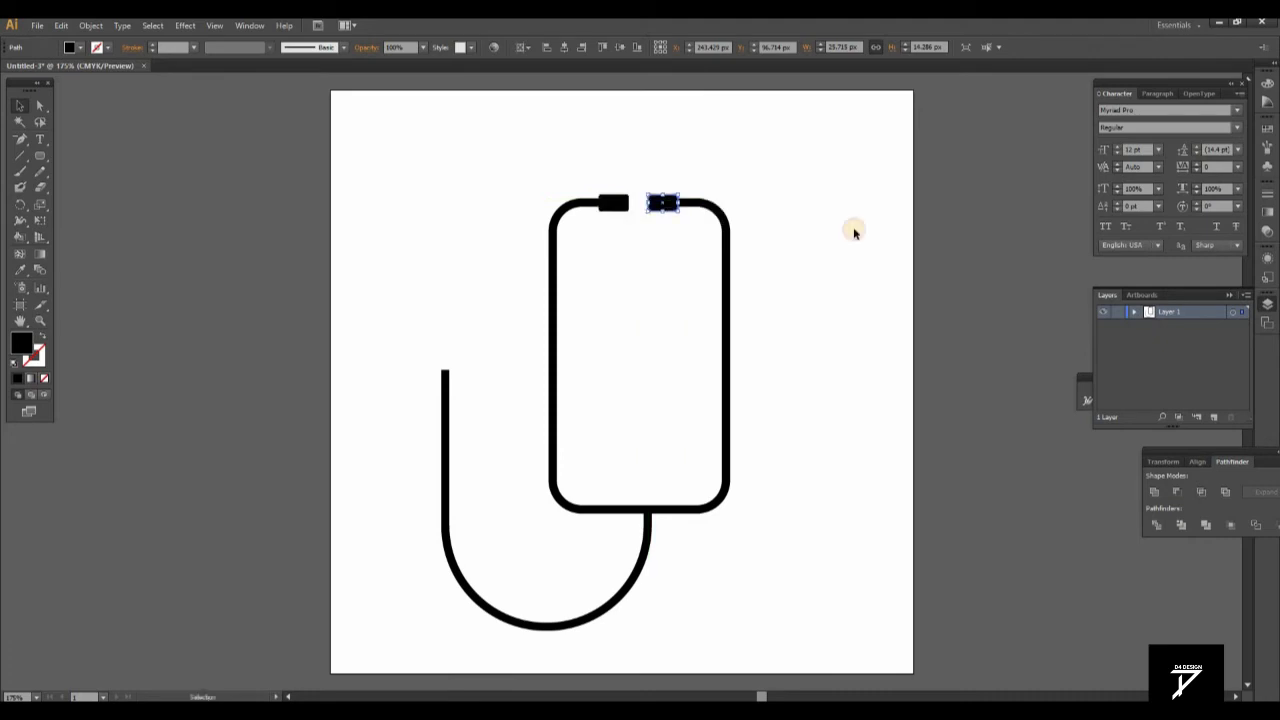
click(878, 230)
Step: Shift the two connector blocks on the frame's top edge slightly outward to widen the gap between them
click(612, 204)
shift+click(663, 203)
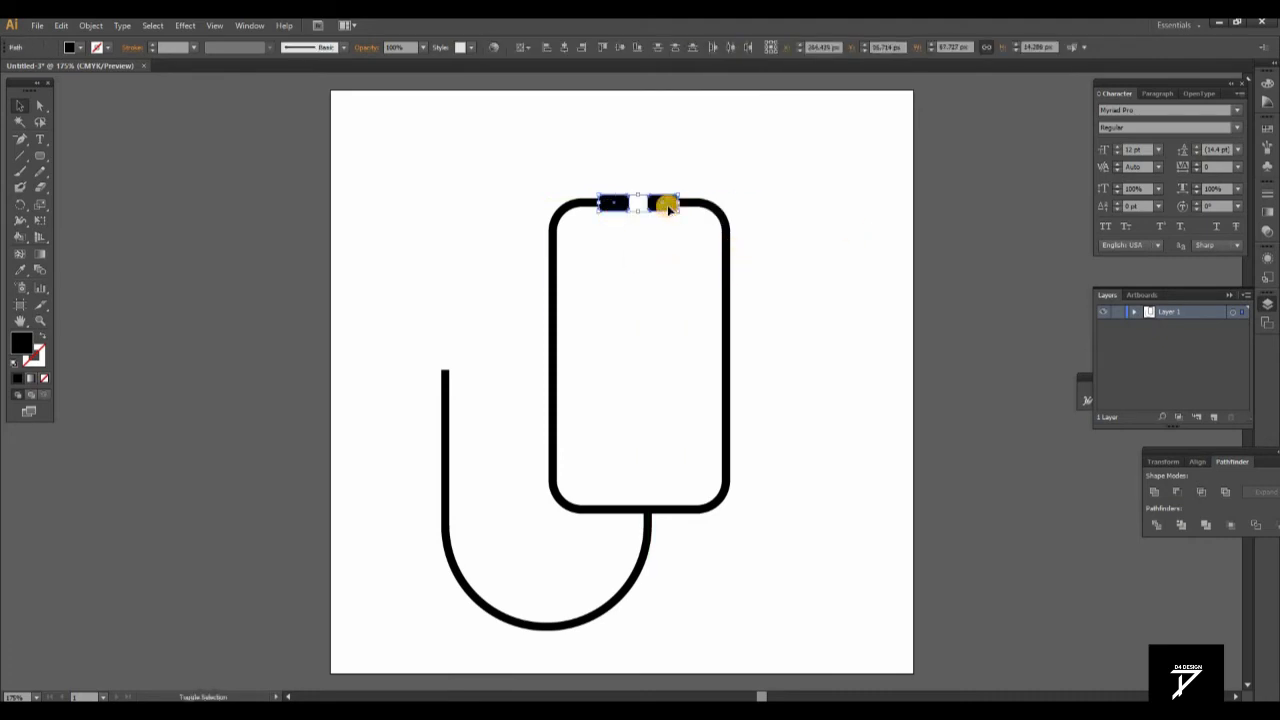
click(569, 238)
click(612, 205)
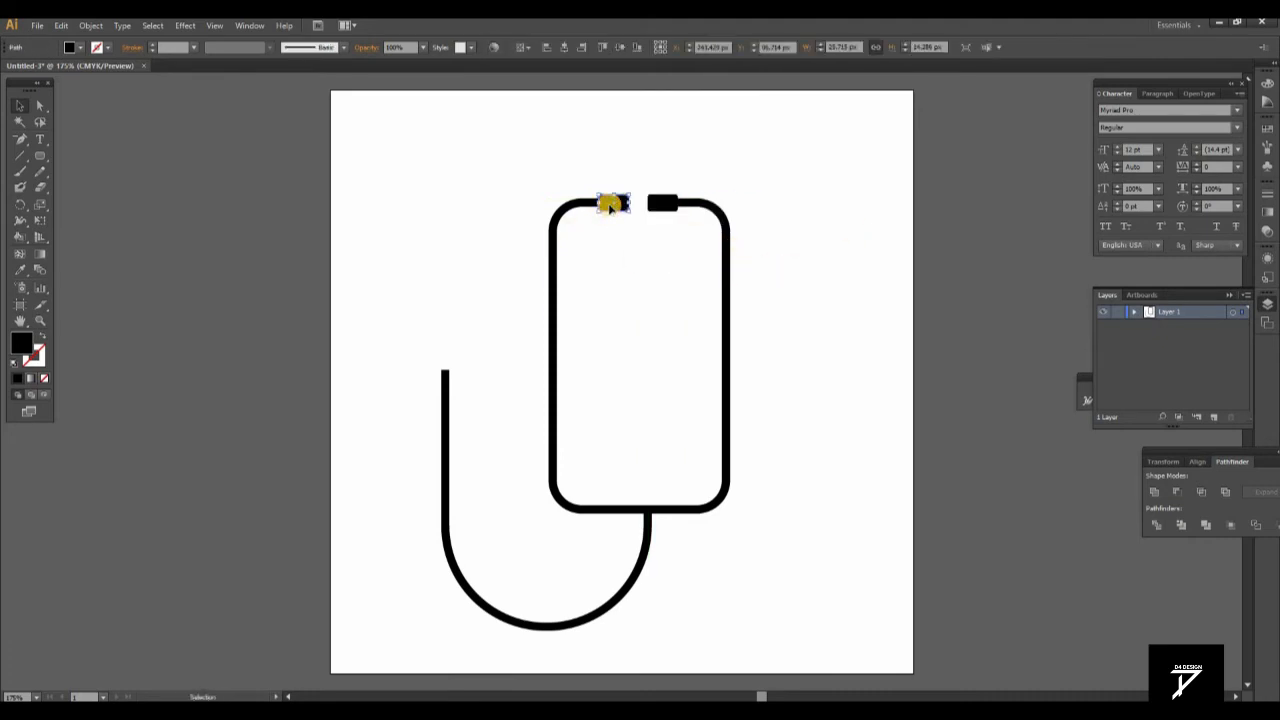
click(660, 203)
click(606, 202)
click(647, 292)
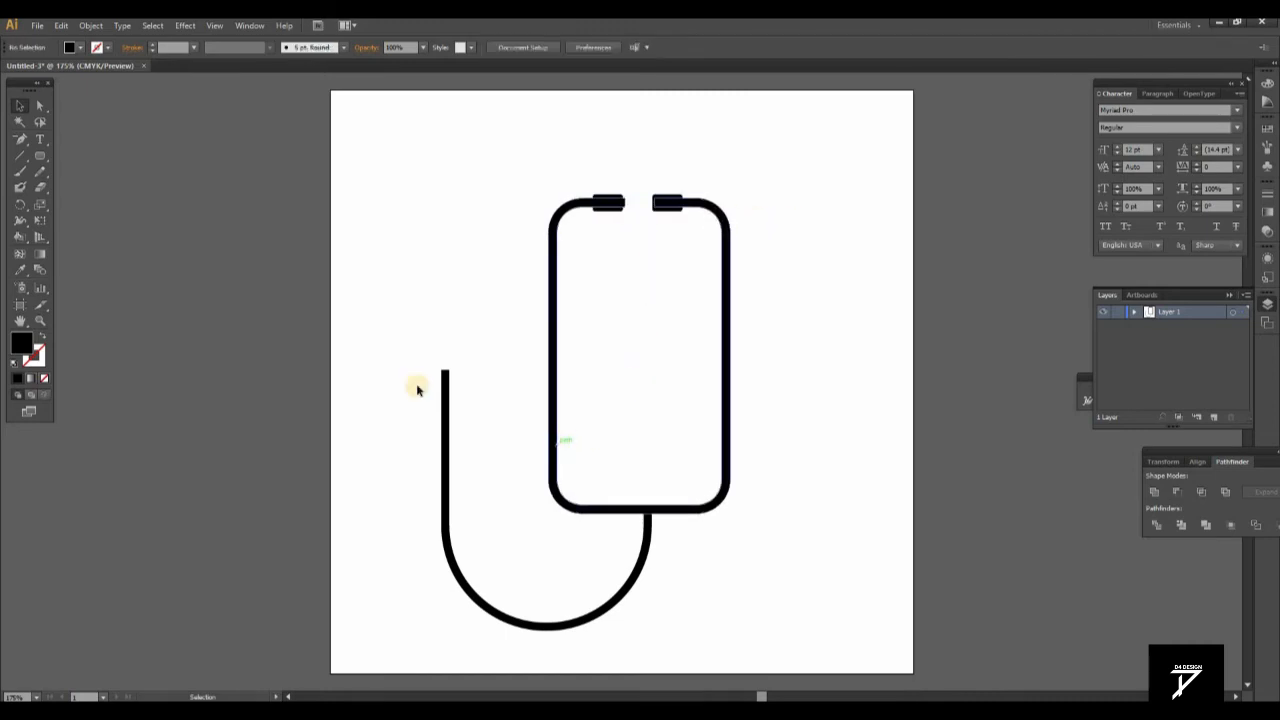
Step: Draw a black circle about 36 px in diameter over the free end of the U-shaped path
drag(40, 156, 80, 190)
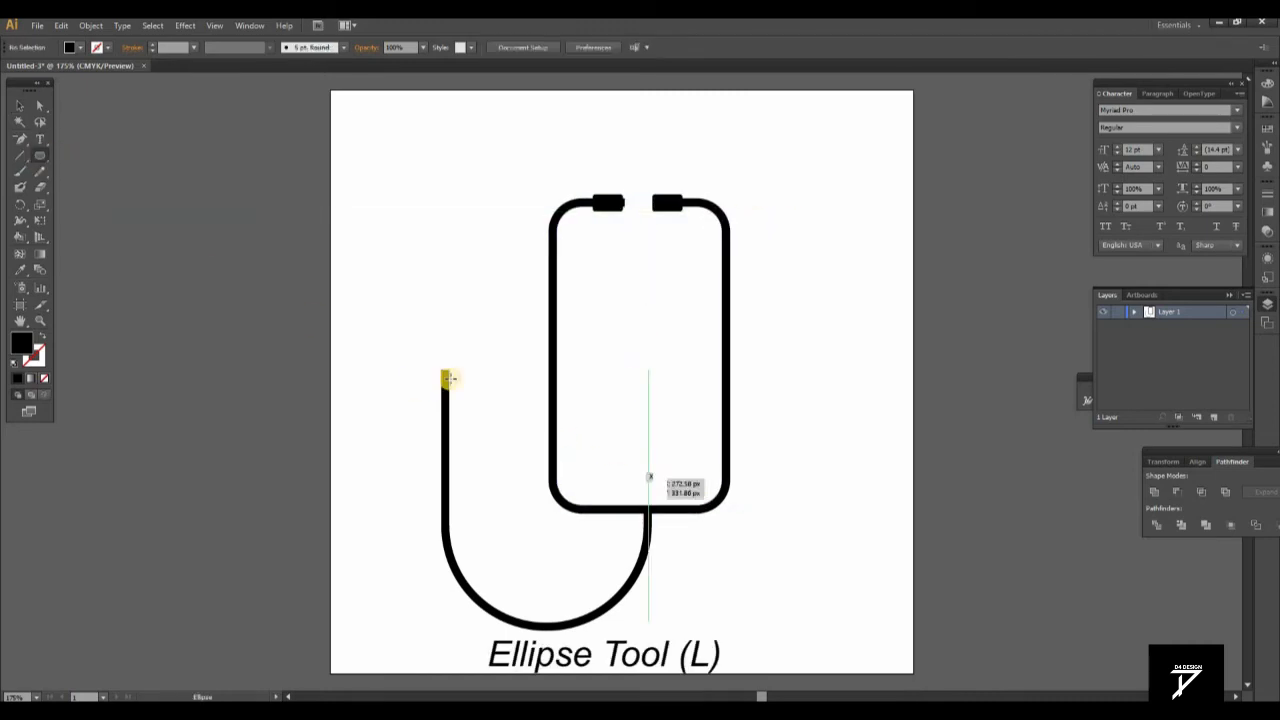
drag(451, 376, 455, 363)
click(19, 105)
click(508, 362)
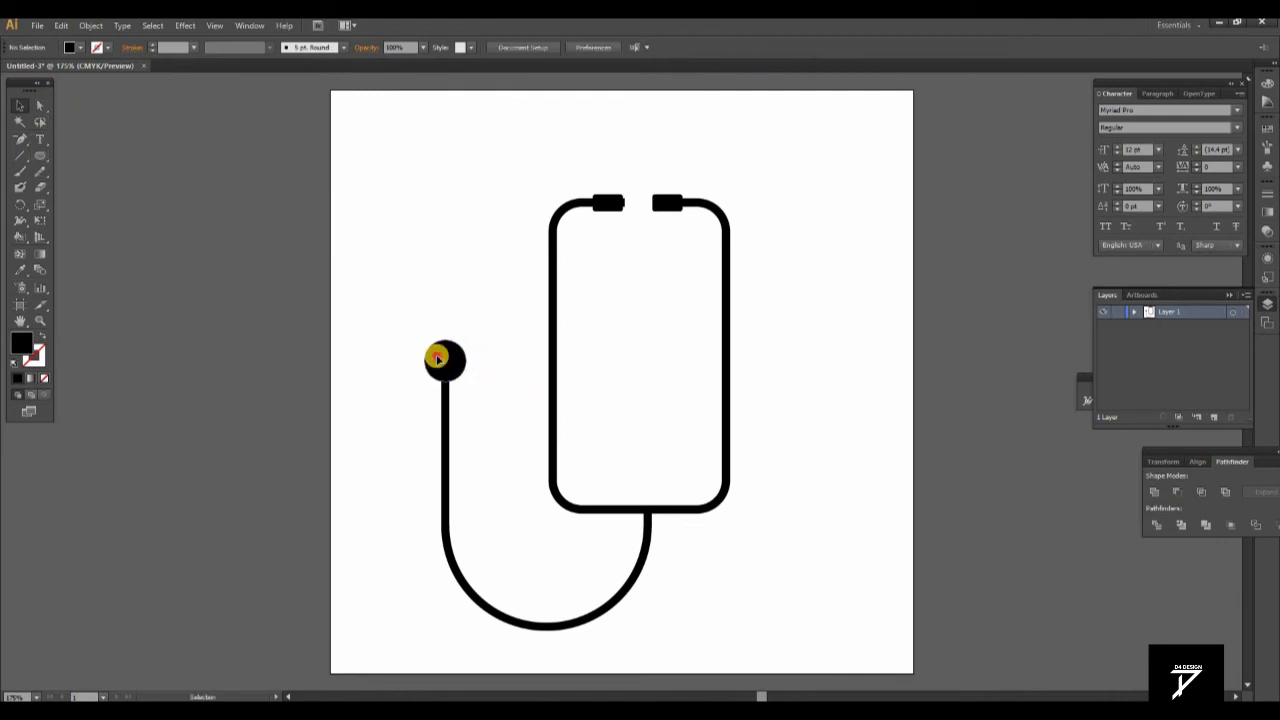
Step: Add a smaller black circle inside the large circle and align both circles on their centres
key(a)
click(438, 360)
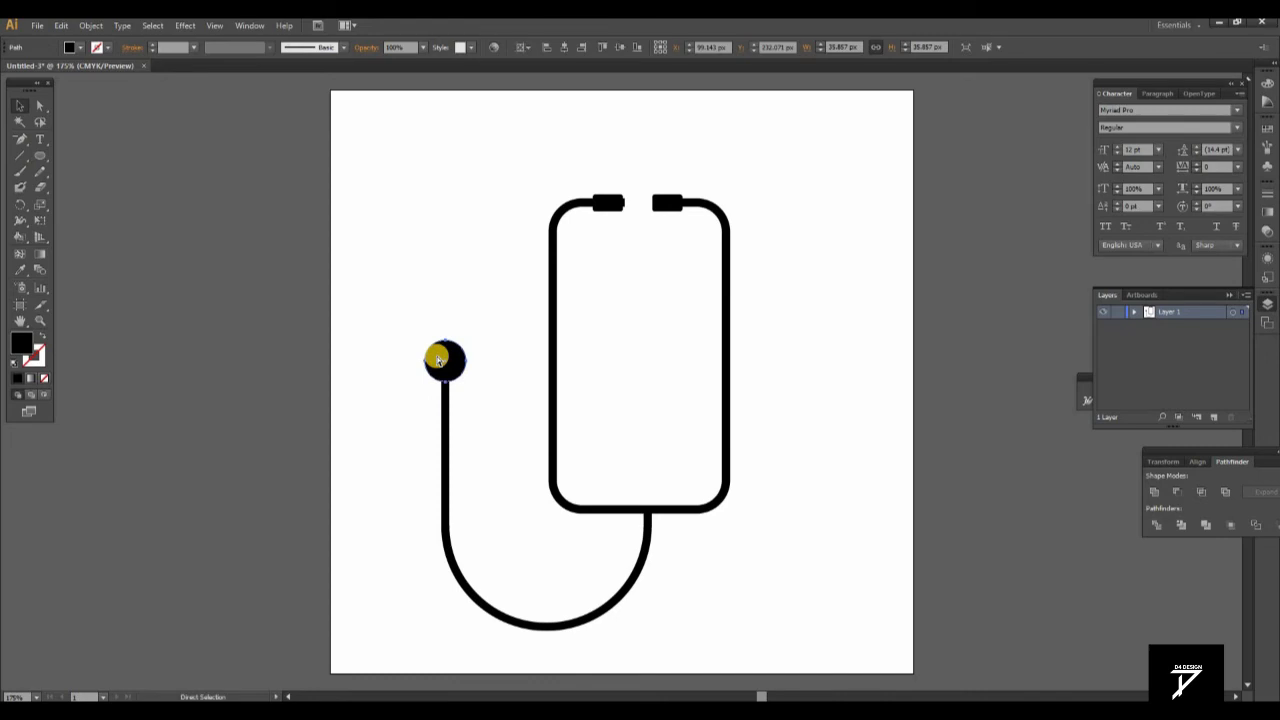
mouse_move(465, 347)
mouse_down()
mouse_move(465, 331)
mouse_move(451, 358)
mouse_up()
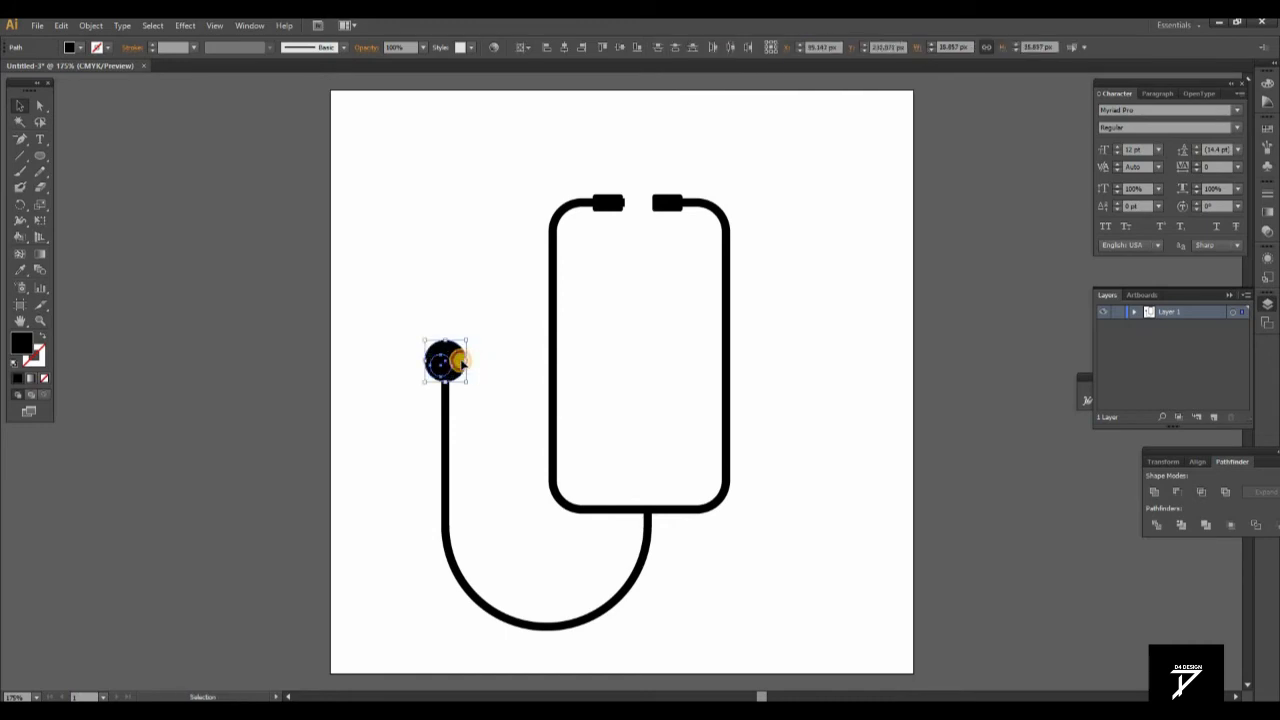
click(600, 48)
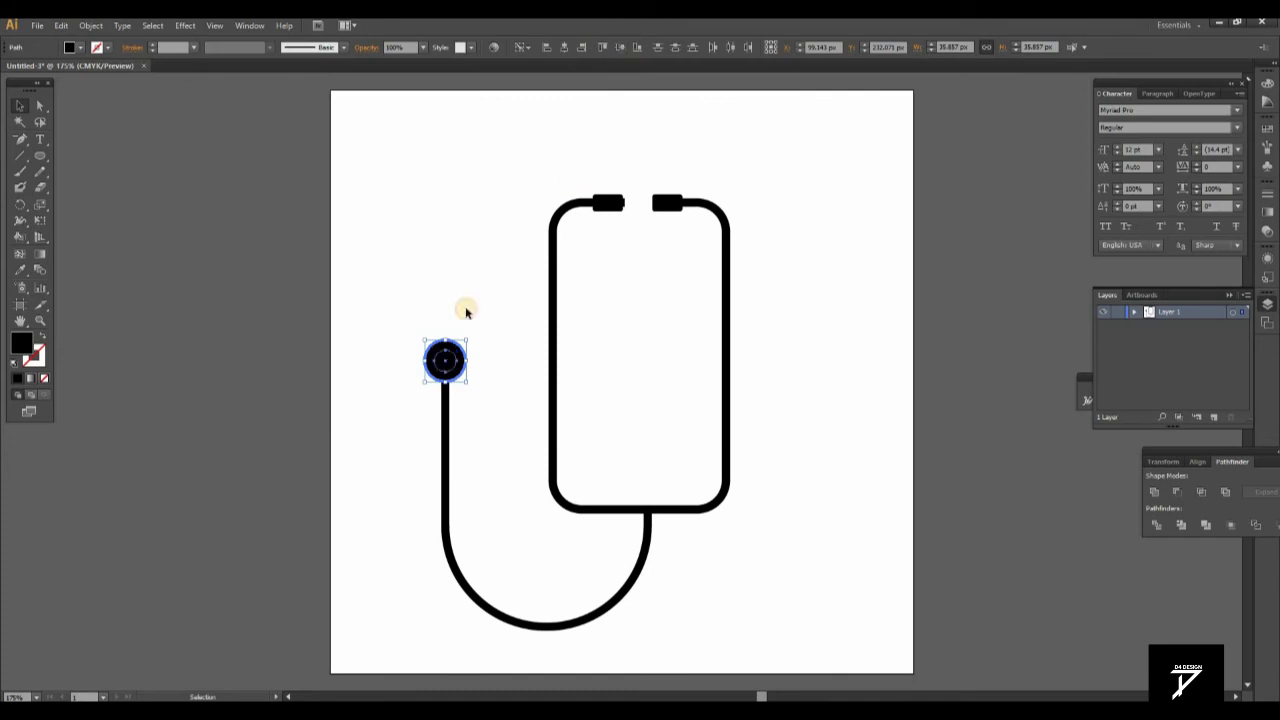
click(467, 352)
click(446, 358)
Step: Fill the rounded rectangular frame with the medium blue swatch
click(549, 366)
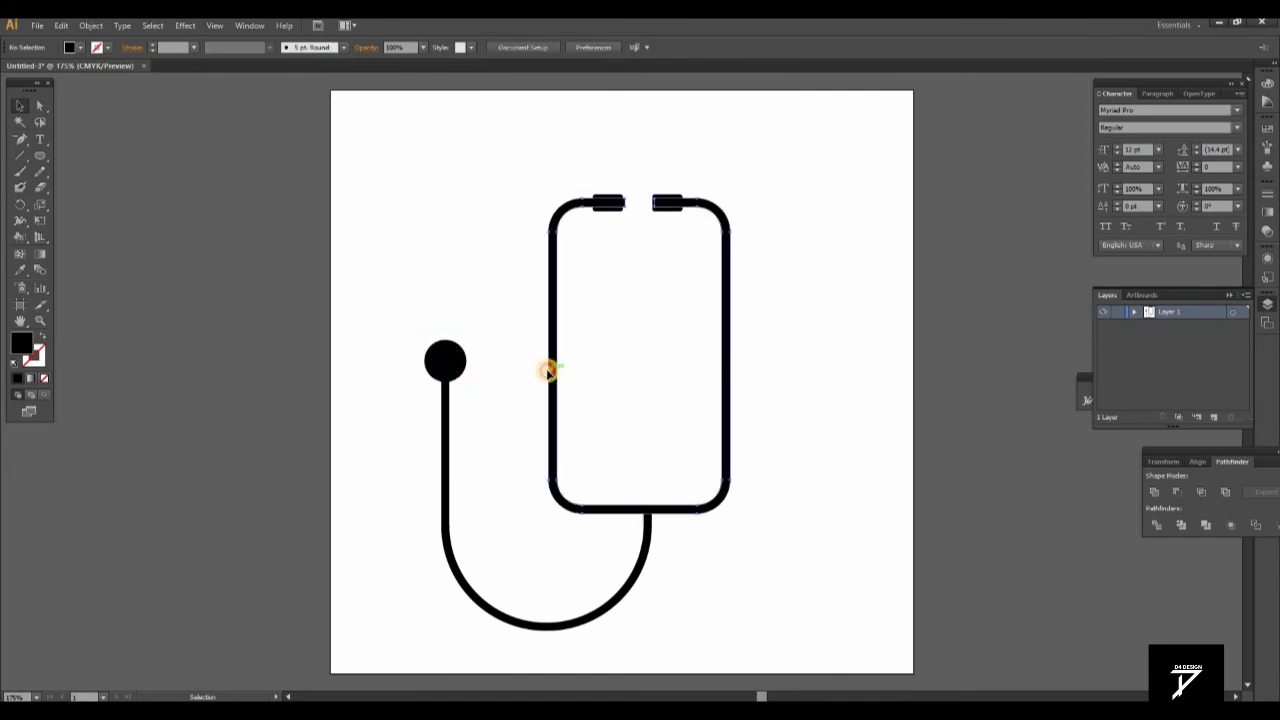
click(79, 47)
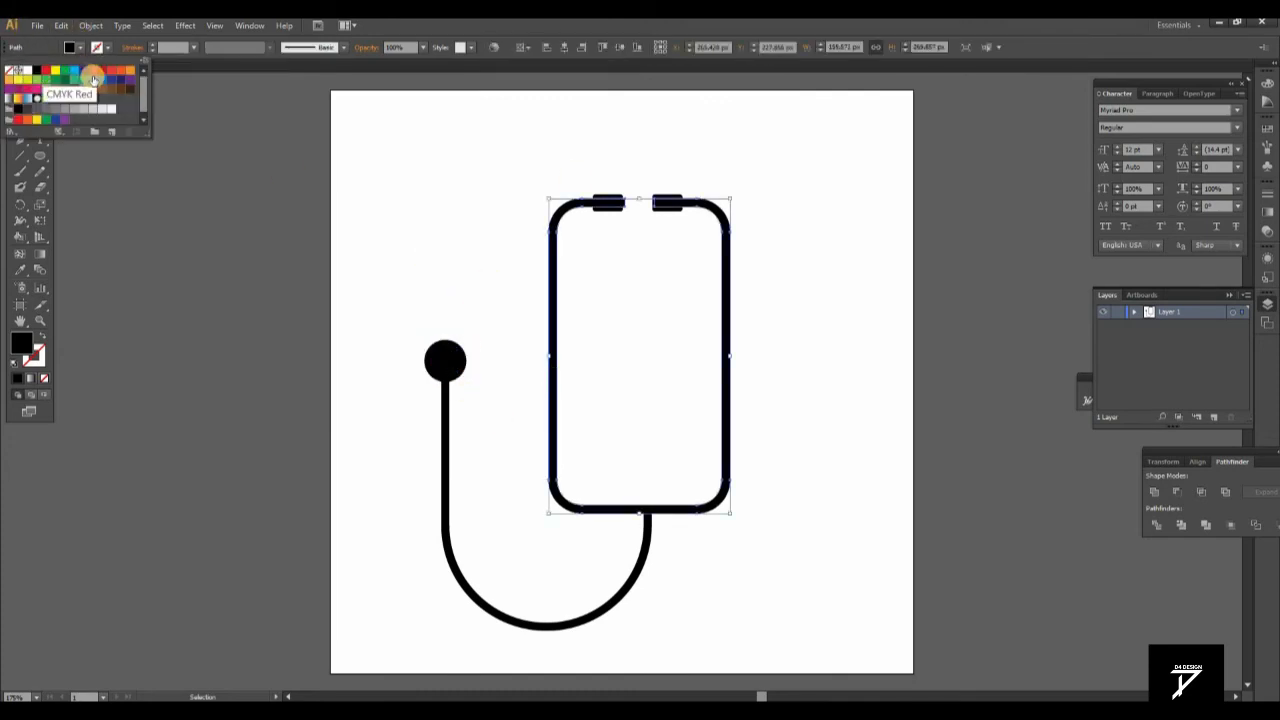
click(103, 83)
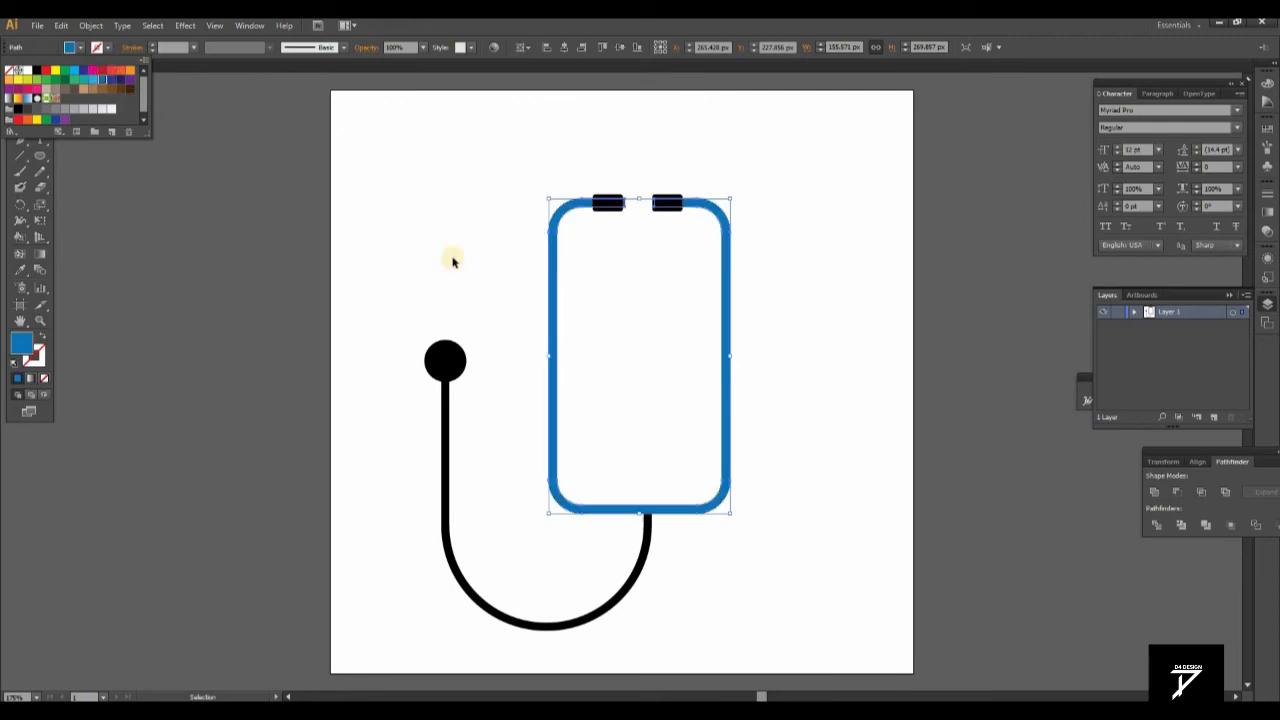
click(589, 226)
click(589, 226)
Step: Nudge the left connector block slightly toward the gap and fill both connector blocks with dark blue
drag(607, 206, 610, 206)
click(672, 252)
click(665, 205)
shift+click(609, 203)
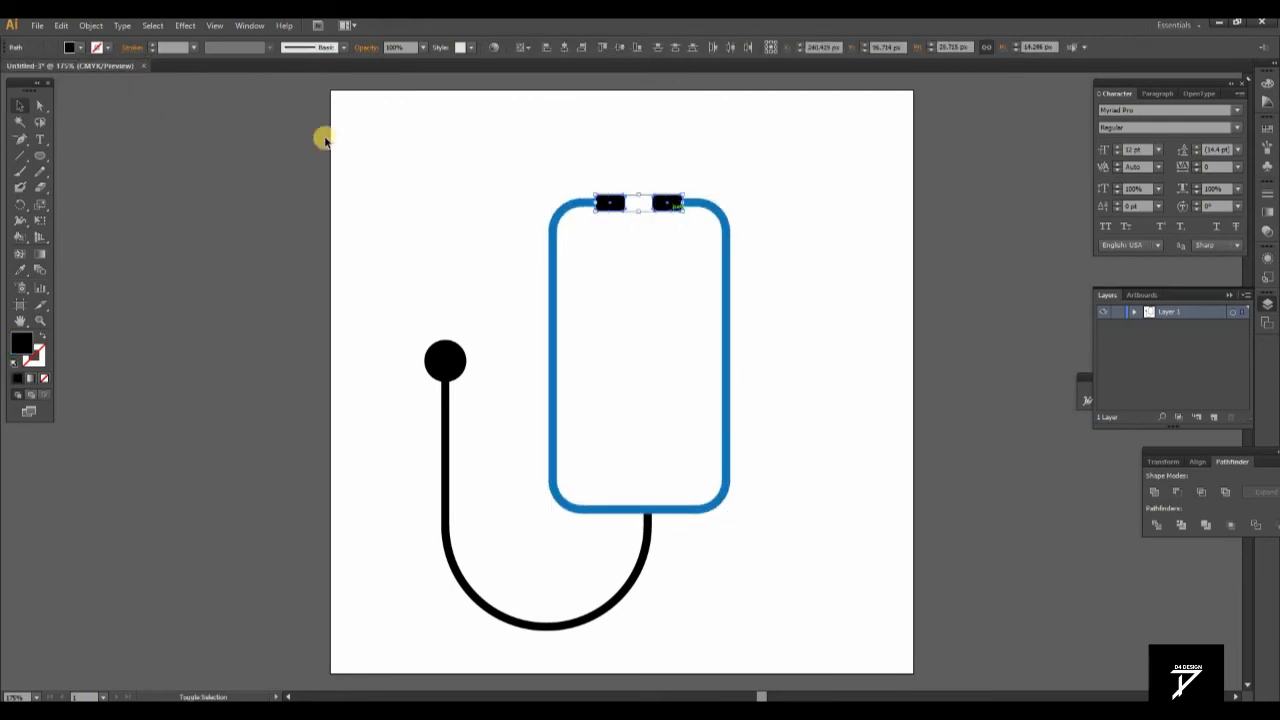
click(80, 48)
click(111, 82)
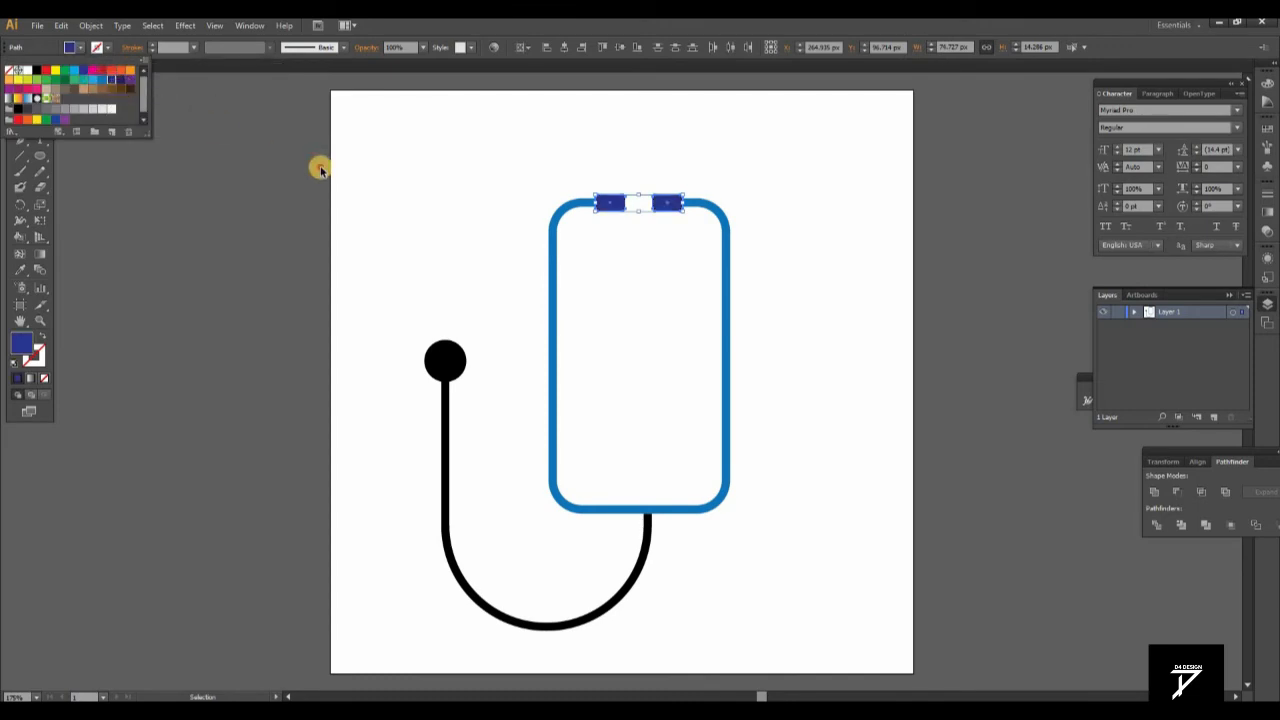
click(320, 167)
Step: Set the U-shaped path's stroke colour to the blue swatch C=85 M=50 Y=0 K=0
click(443, 516)
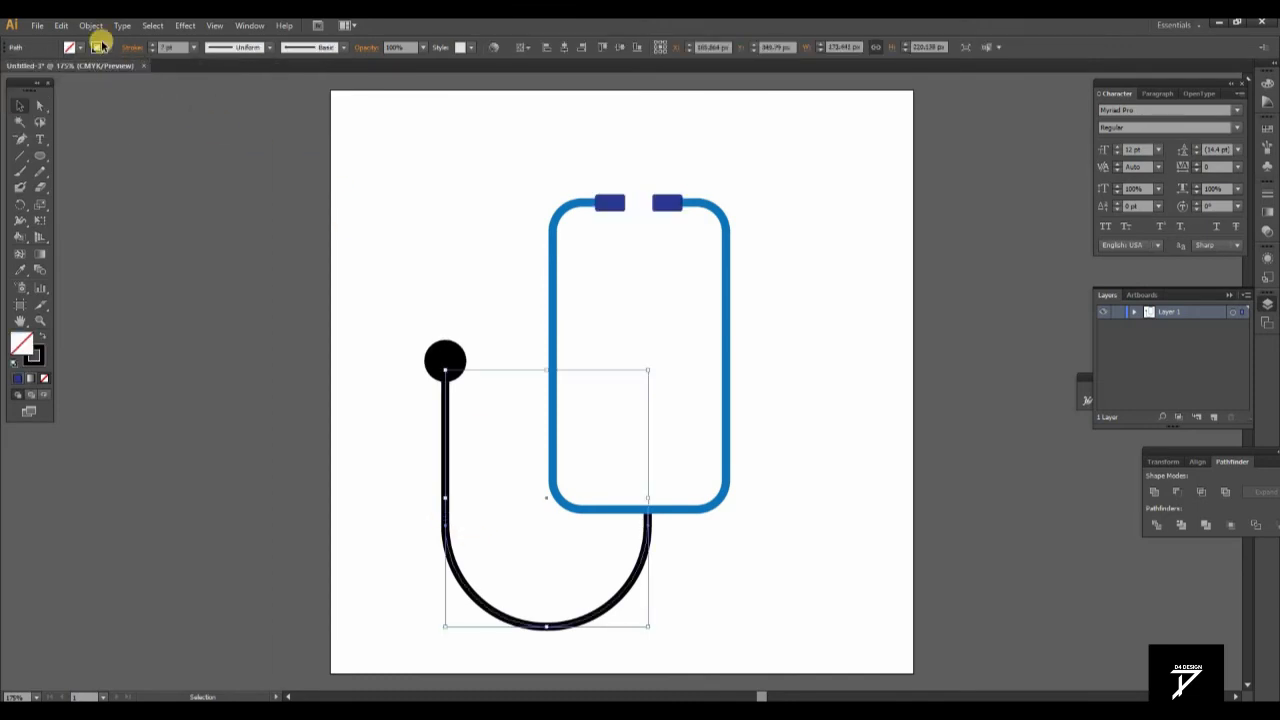
click(97, 47)
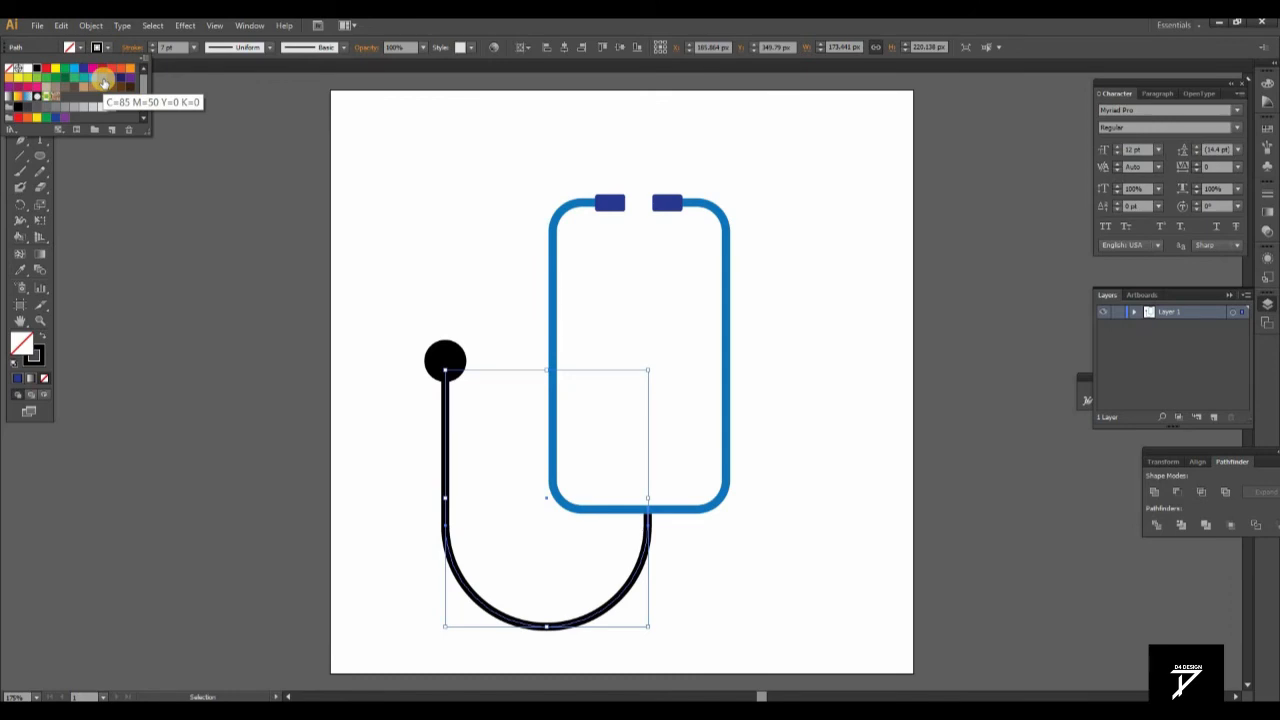
click(103, 82)
click(472, 308)
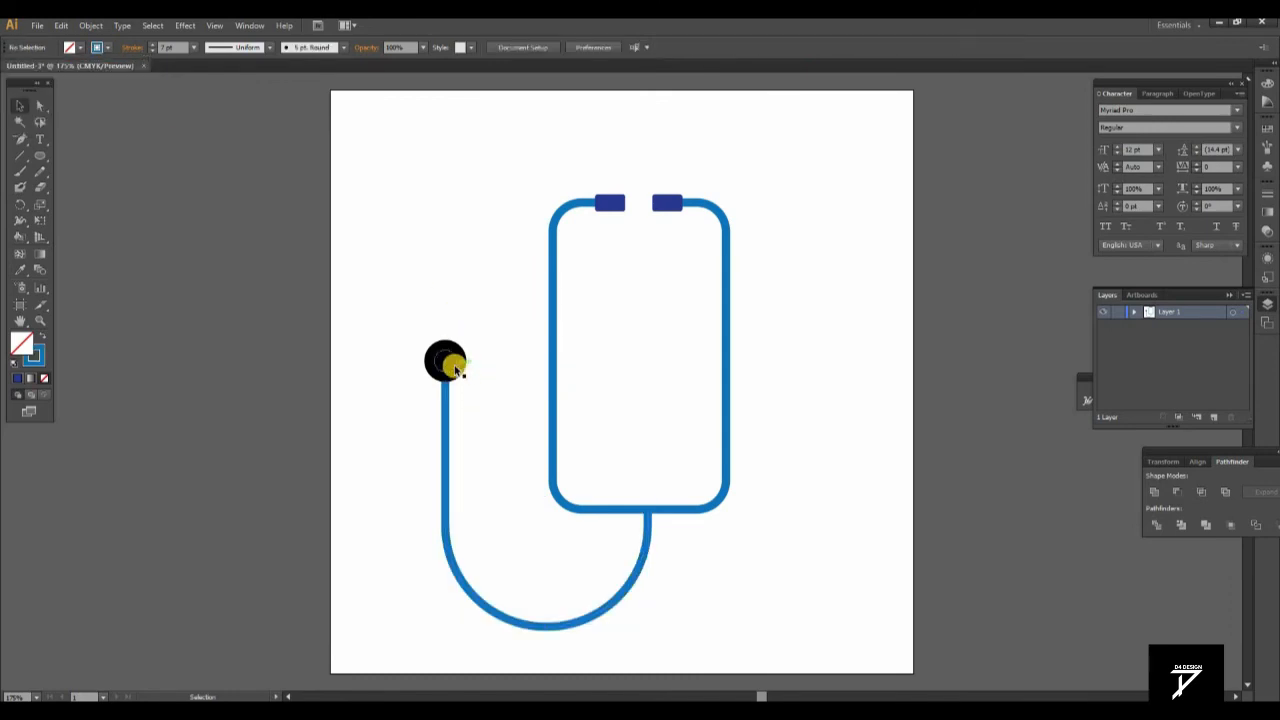
Step: Fill the small inner circle with the same dark blue as the connector blocks
click(455, 370)
click(82, 47)
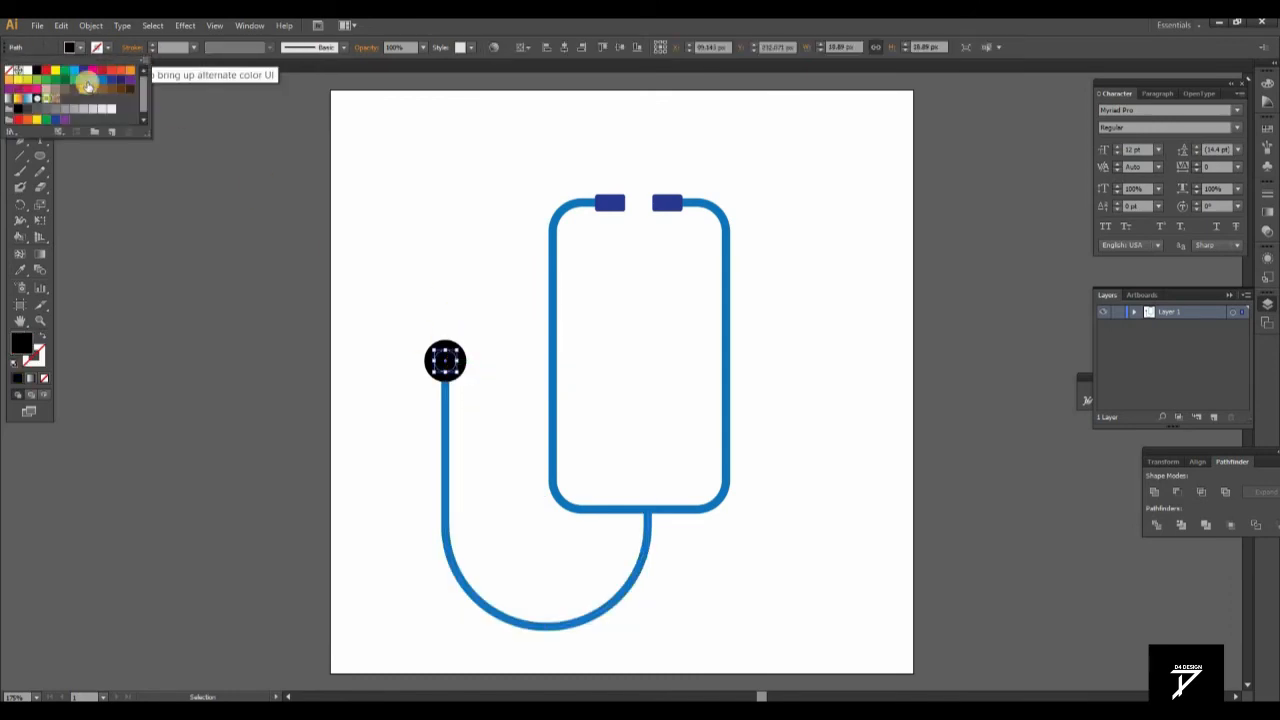
click(113, 79)
click(451, 266)
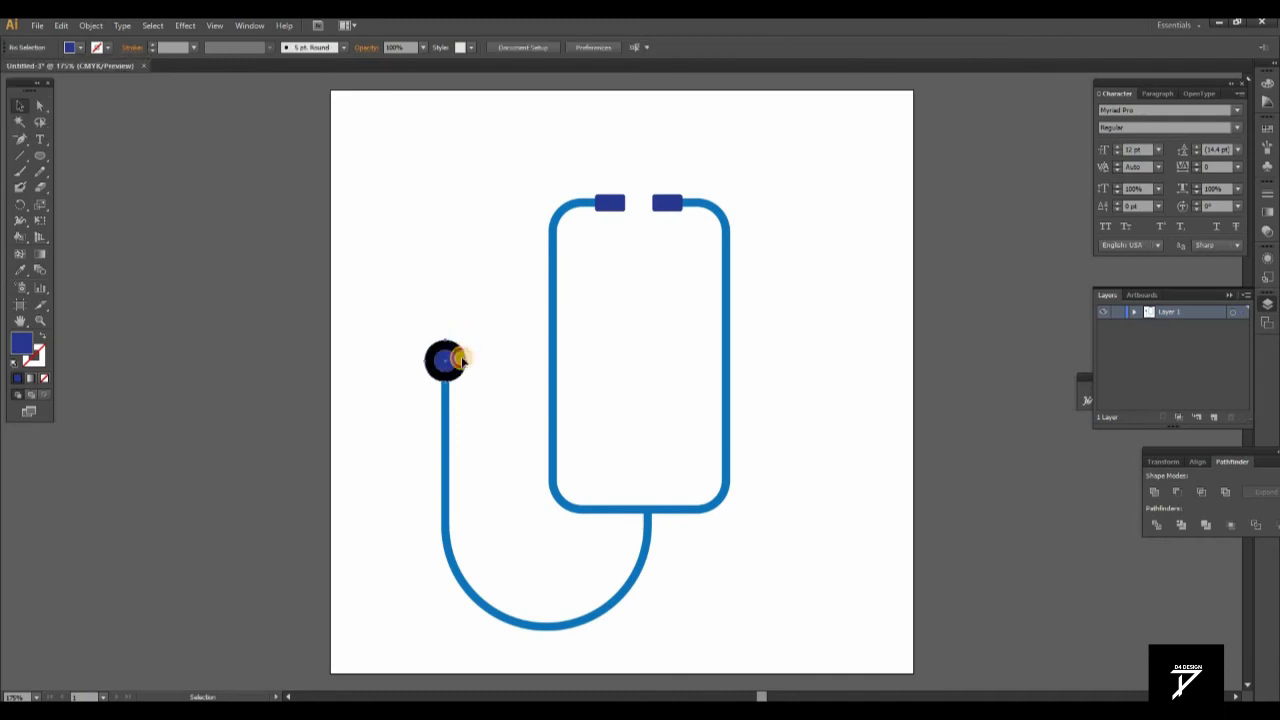
Step: Fill the large outer circle with the navy swatch, darker than the inner circle
click(460, 360)
click(487, 358)
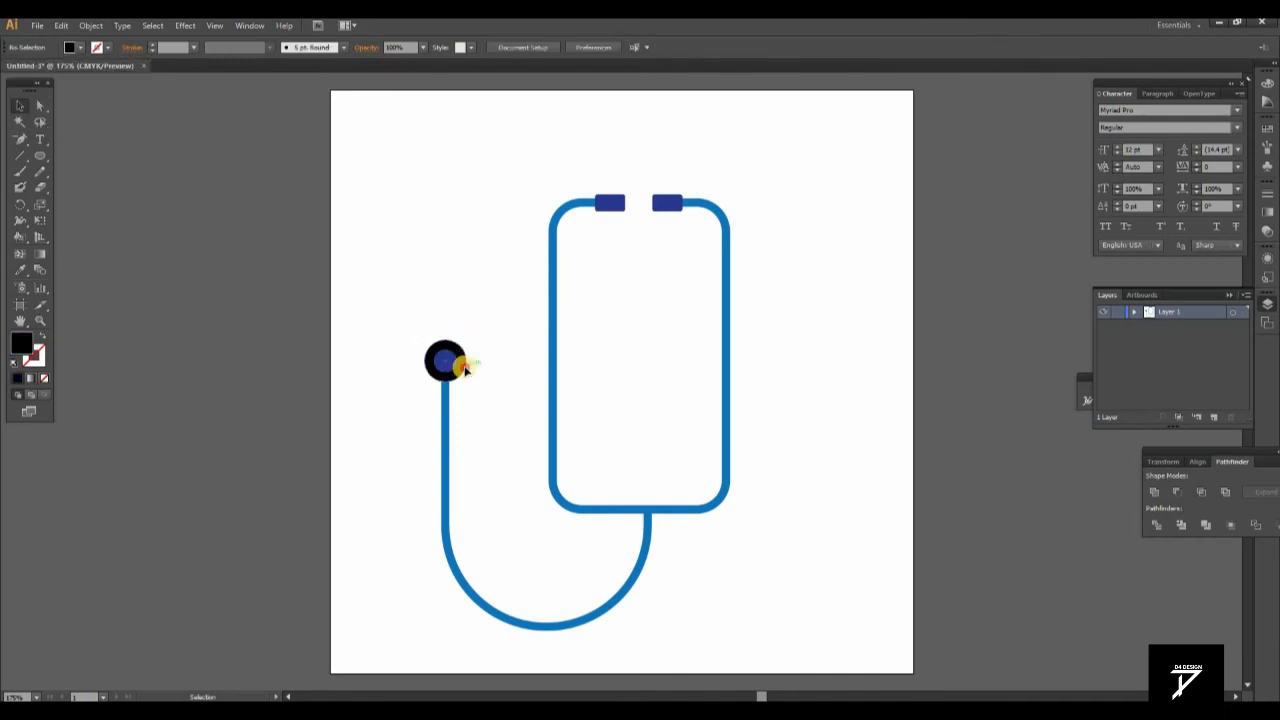
click(463, 368)
click(81, 47)
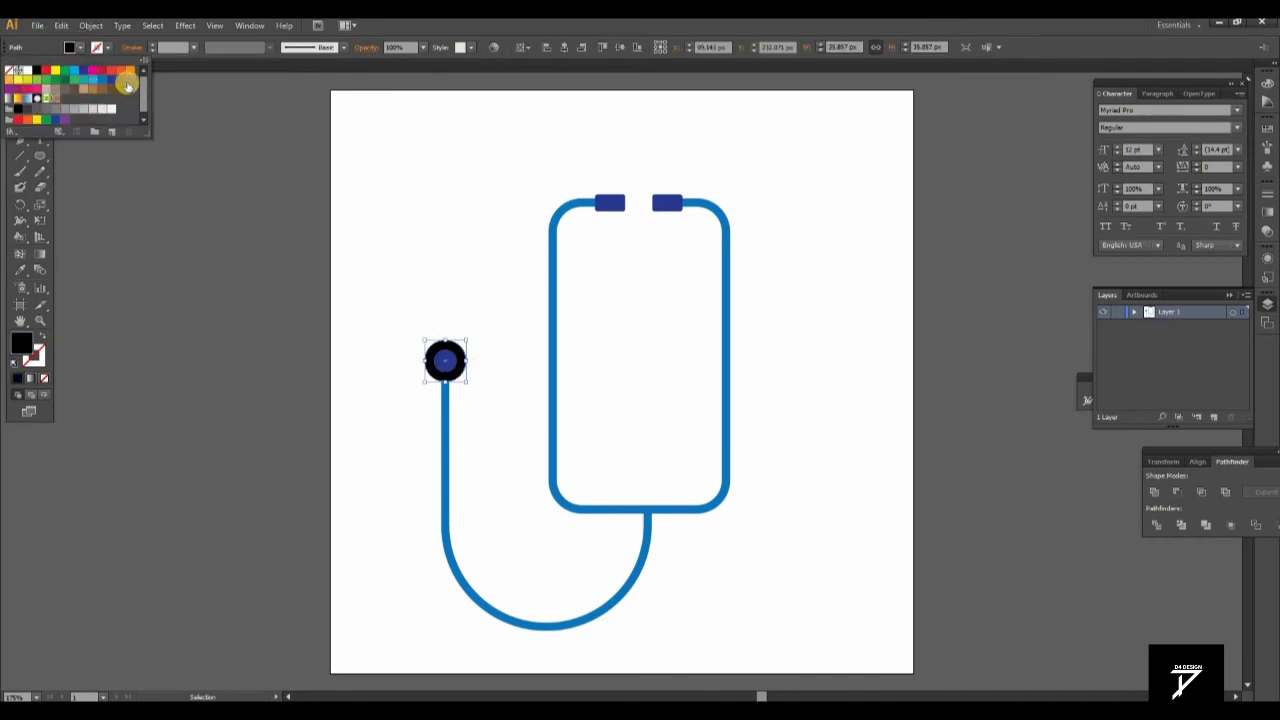
click(122, 80)
click(437, 231)
click(478, 355)
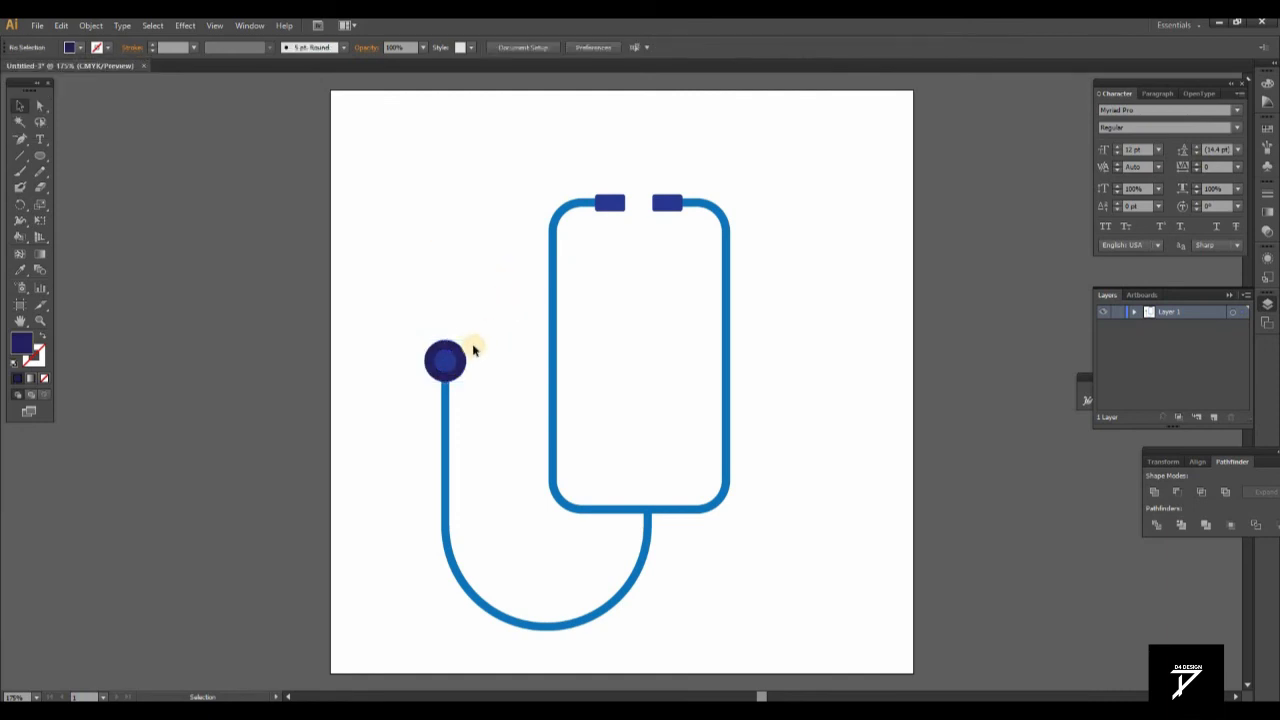
Step: Draw a navy rounded rectangle about 108 by 194 px inside the frame as the phone screen
drag(40, 158, 86, 172)
drag(581, 252, 696, 477)
click(20, 104)
drag(667, 393, 661, 360)
click(783, 346)
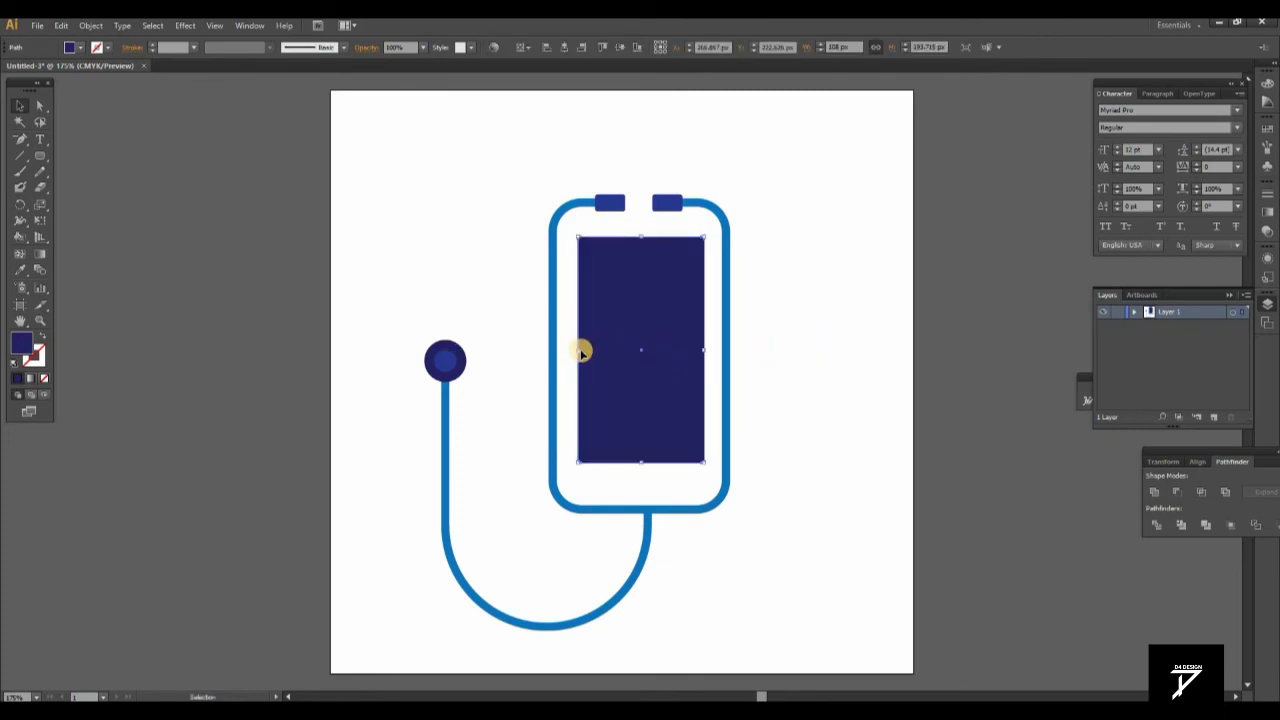
Step: Widen the navy screen rectangle to about 118 px and centre it horizontally on the frame
drag(571, 350, 566, 351)
click(727, 362)
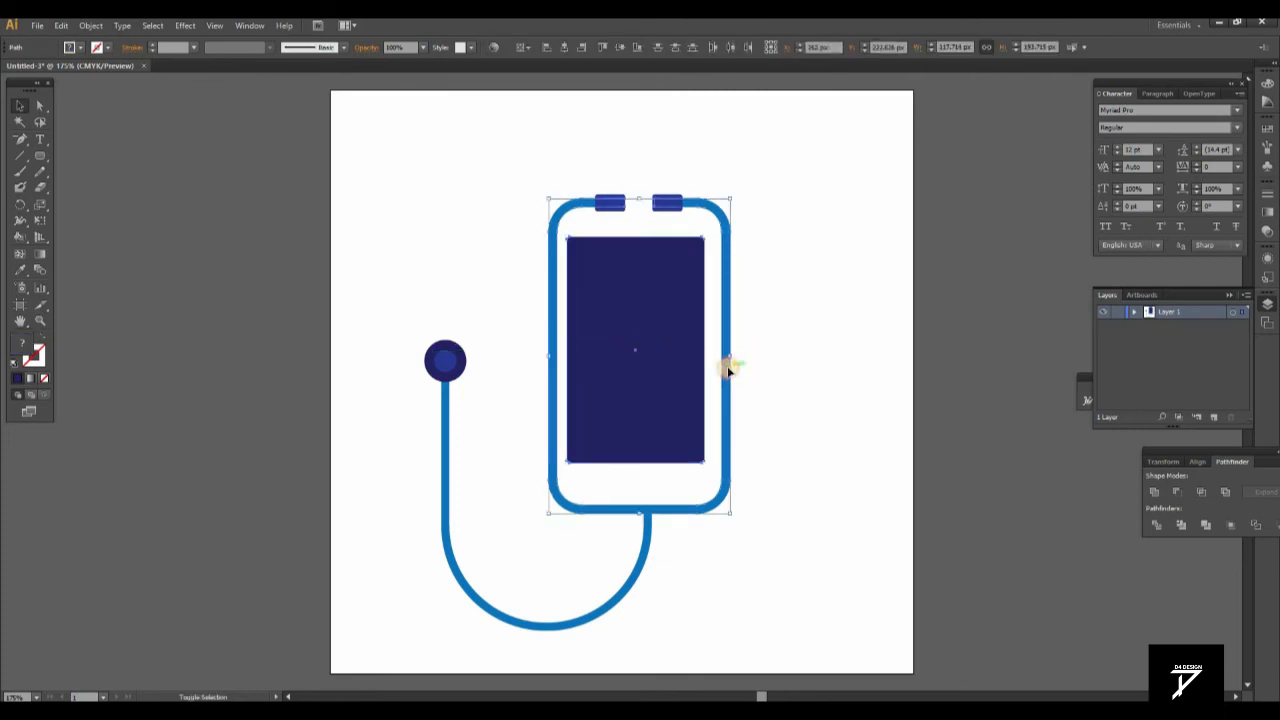
click(564, 47)
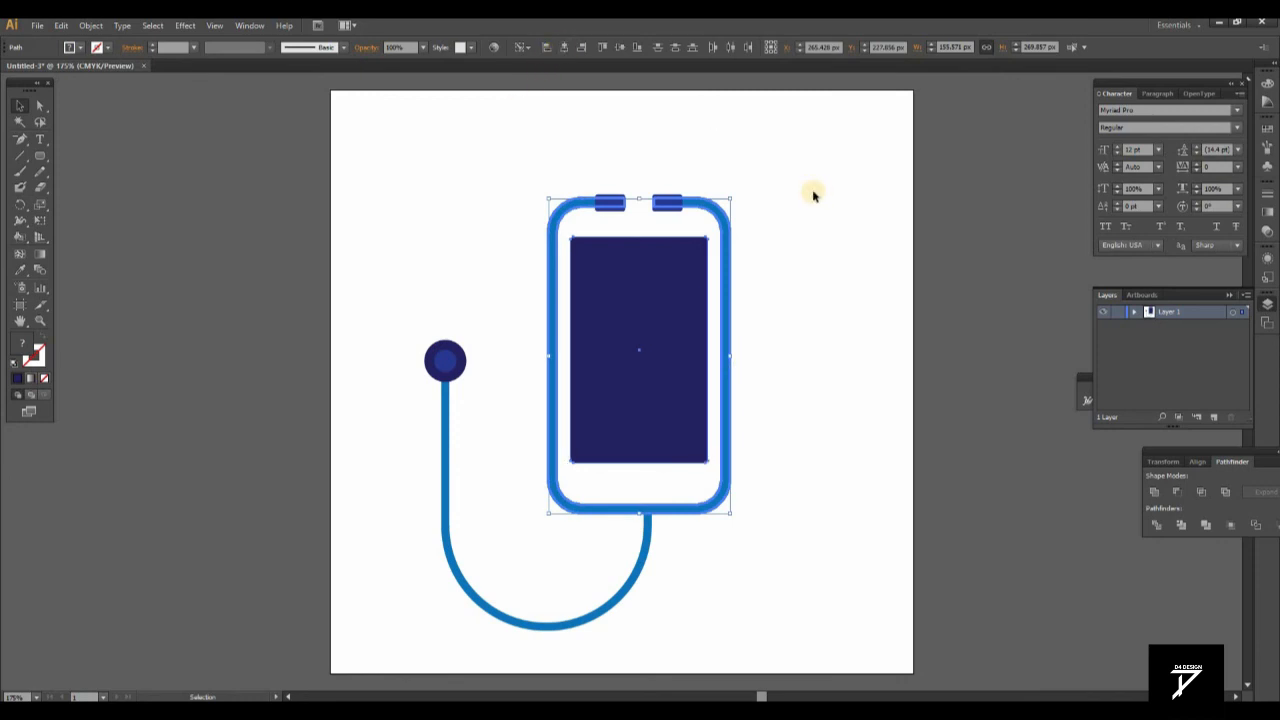
Step: Extend the navy screen rectangle's bottom edge slightly downward
click(738, 330)
click(649, 440)
drag(638, 461, 638, 468)
click(263, 346)
Step: Draw a navy home-button circle about 15 px wide below the screen rectangle, on the rectangle's vertical centre line
drag(44, 160, 86, 183)
drag(636, 486, 649, 497)
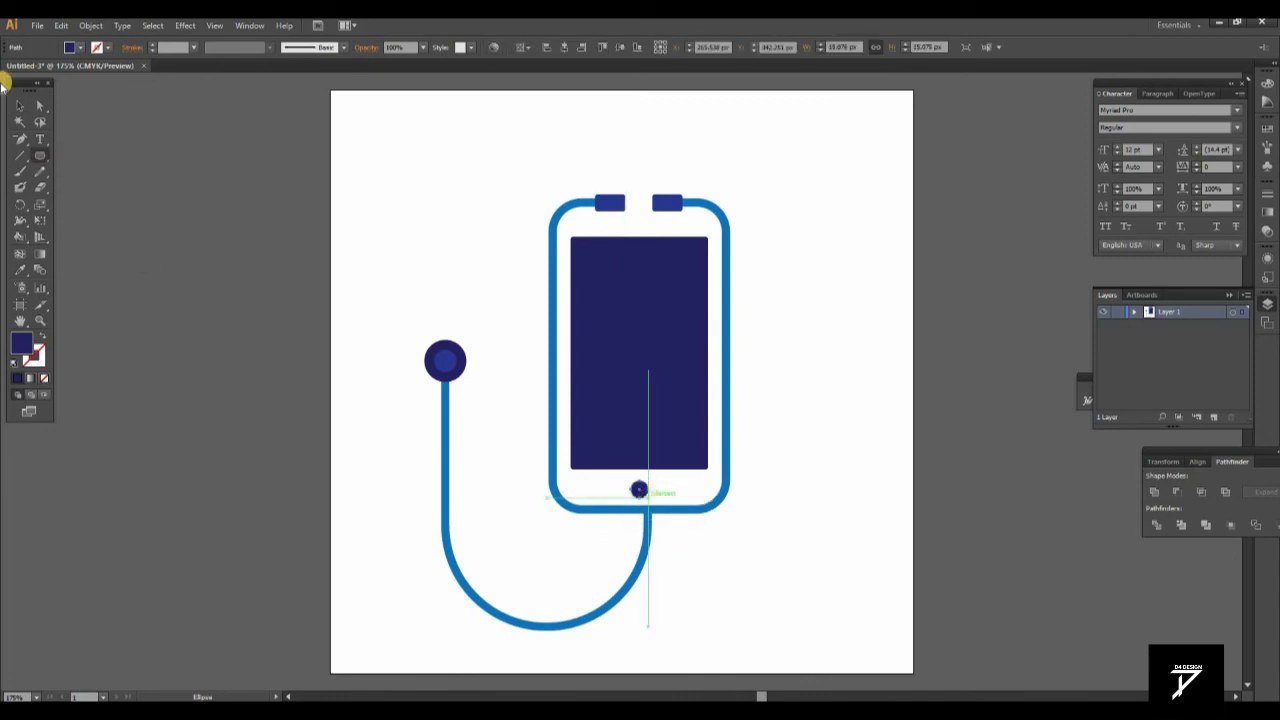
click(18, 104)
click(871, 421)
click(640, 489)
shift+click(661, 451)
click(803, 357)
Step: Move the U-shaped path together with its two end circles slightly to the left
click(631, 590)
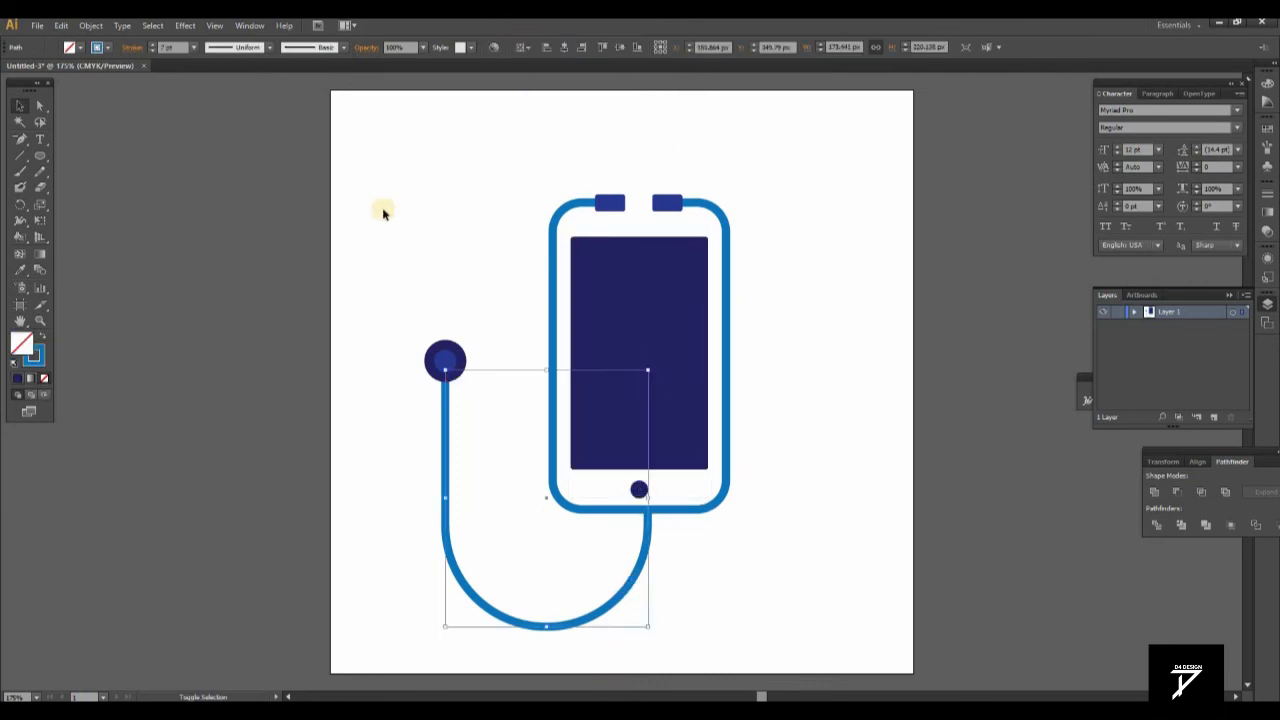
shift+click(448, 360)
drag(462, 362, 456, 362)
click(797, 401)
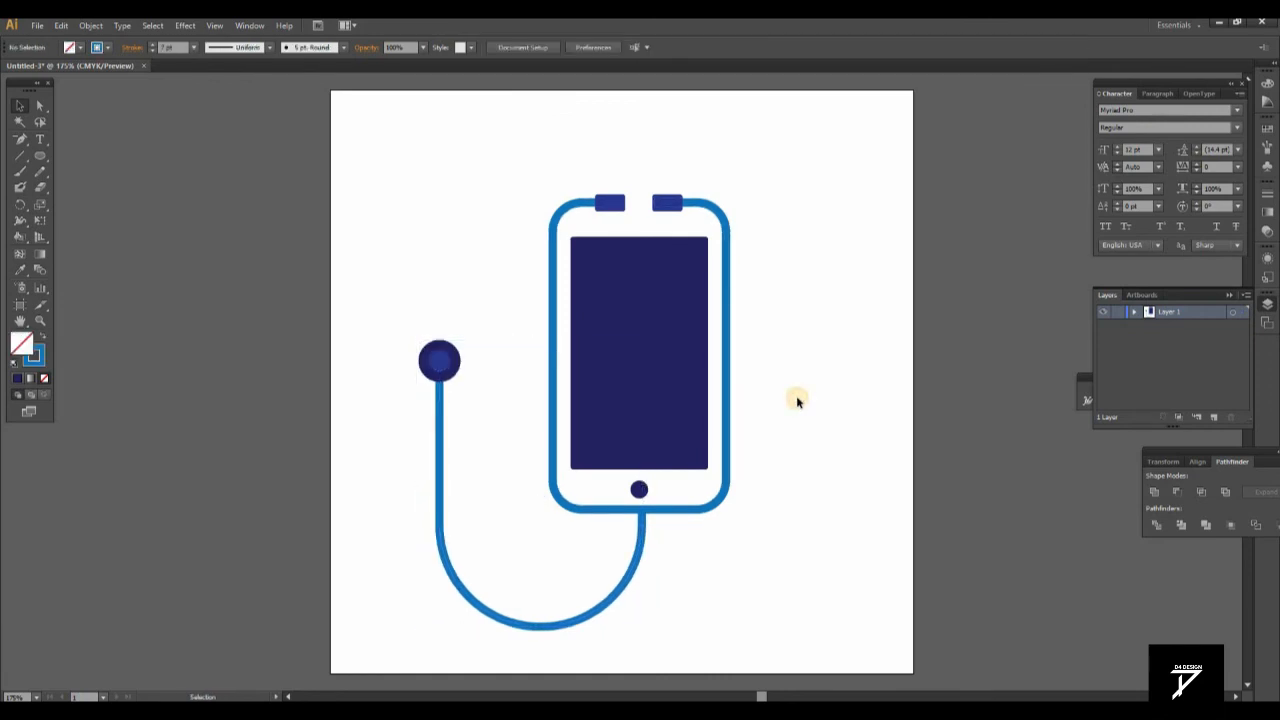